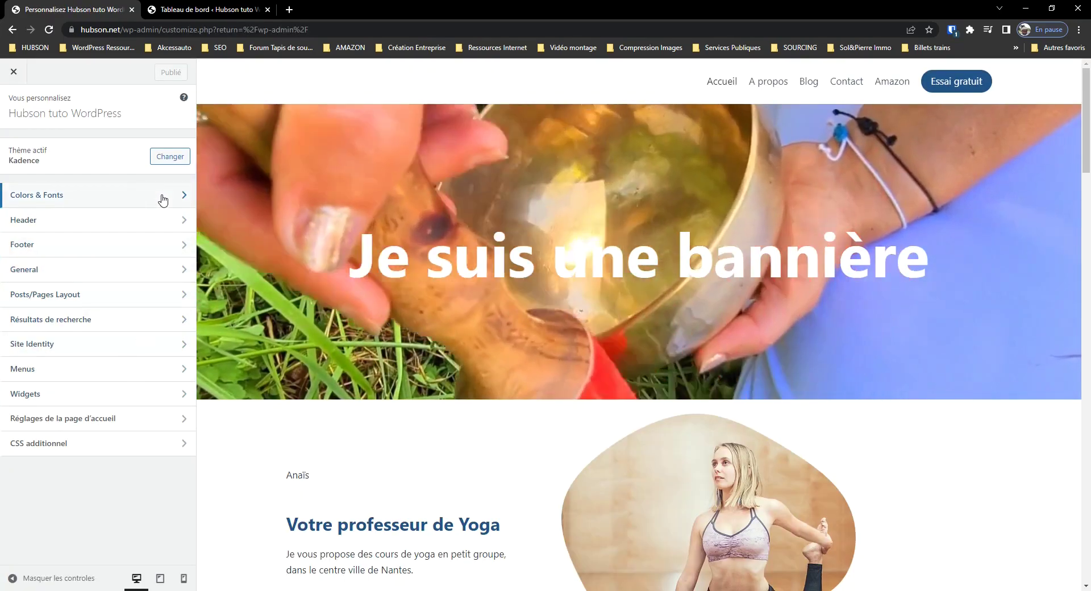
Look over the live homepage of hubson.net and open it in the WordPress theme customizer.
{"action": "left_click", "coordinate": [191, 13]}
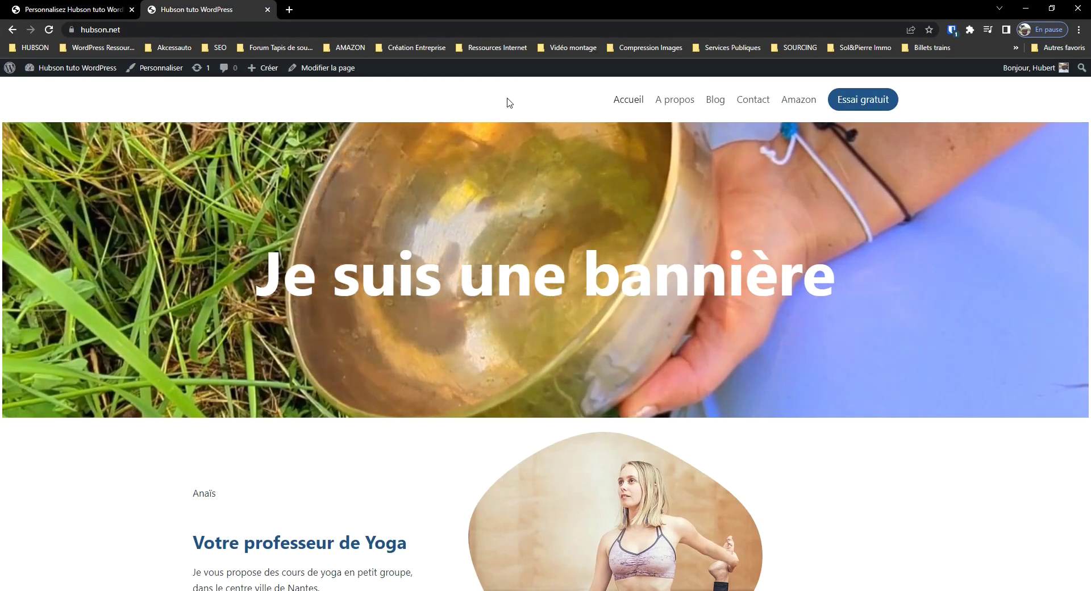
{"action": "scroll", "coordinate": [504, 171], "scroll_direction": "down", "scroll_amount": 10}
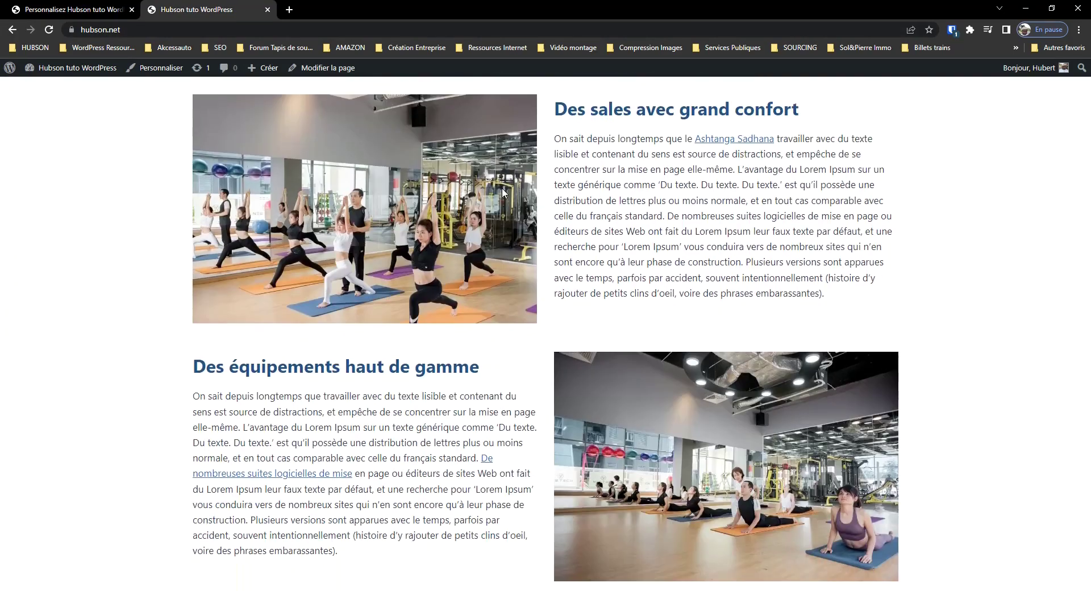
{"action": "scroll", "coordinate": [502, 194], "scroll_direction": "down", "scroll_amount": 3}
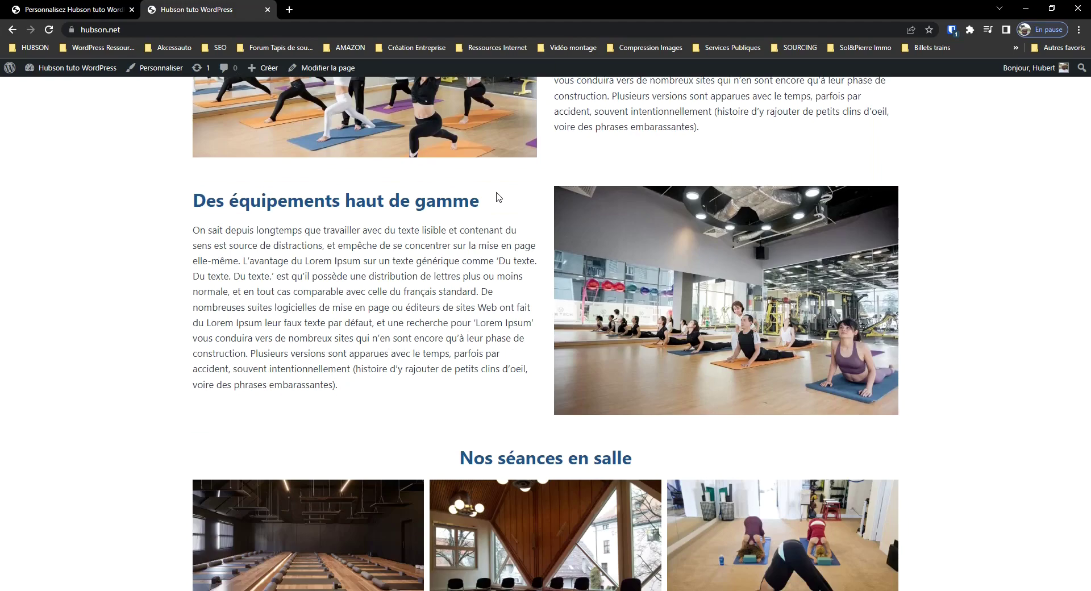
{"action": "scroll", "coordinate": [499, 197], "scroll_direction": "up", "scroll_amount": 14}
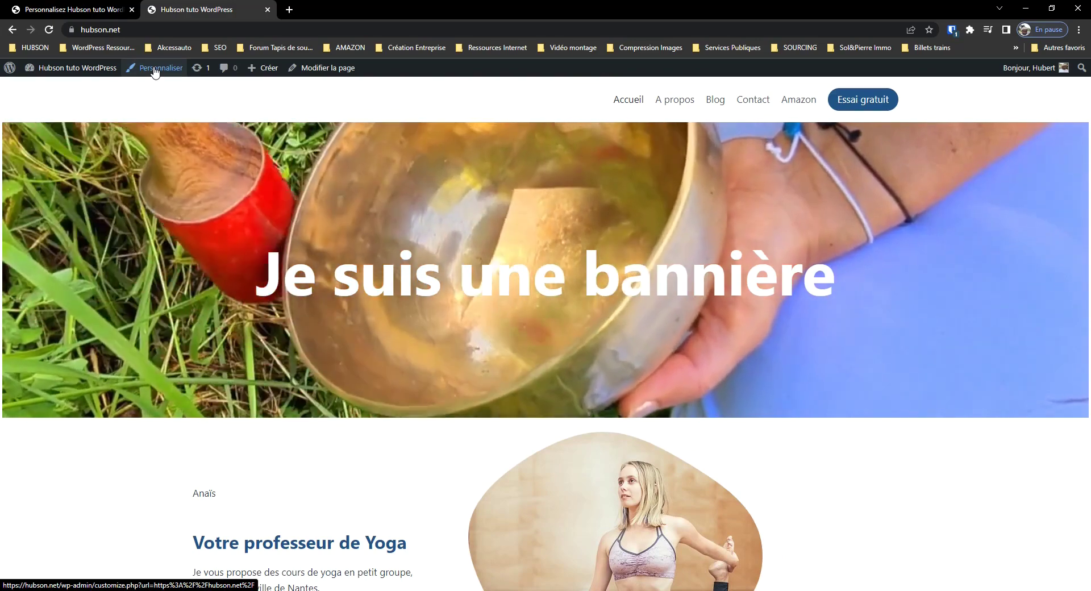
{"action": "left_click", "coordinate": [153, 70]}
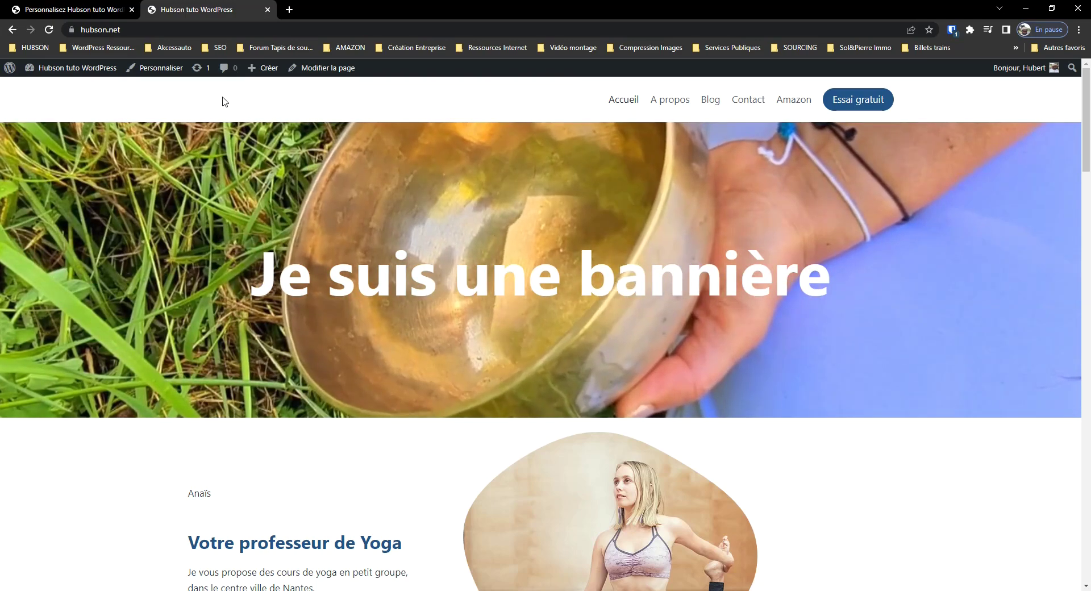
{"action": "left_click", "coordinate": [160, 69]}
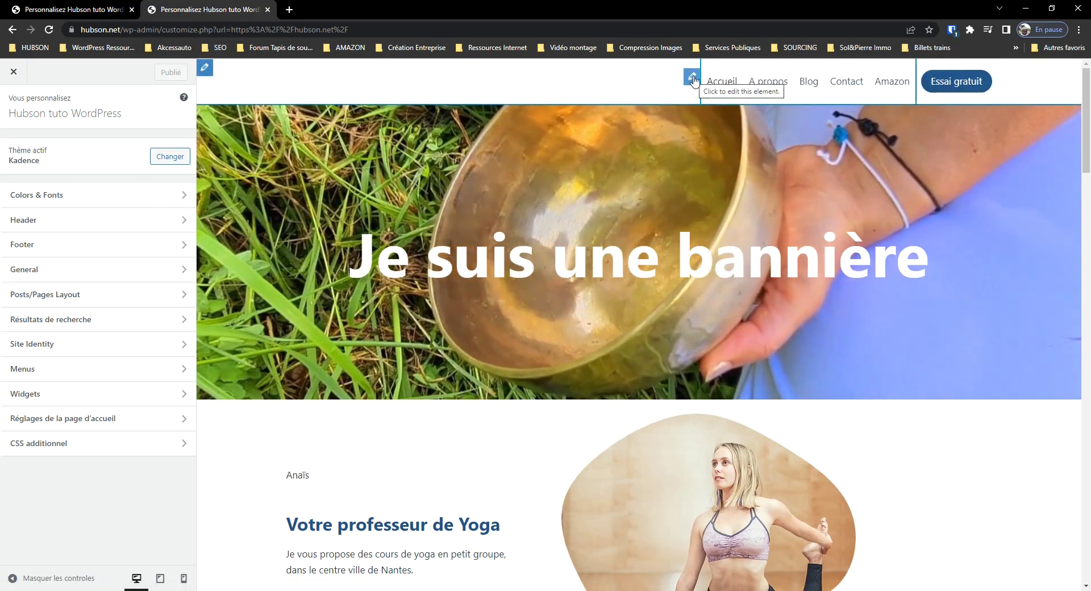
Set the Primary Navigation's items top and bottom padding to 1.32 em in its design settings.
{"action": "left_click", "coordinate": [692, 78]}
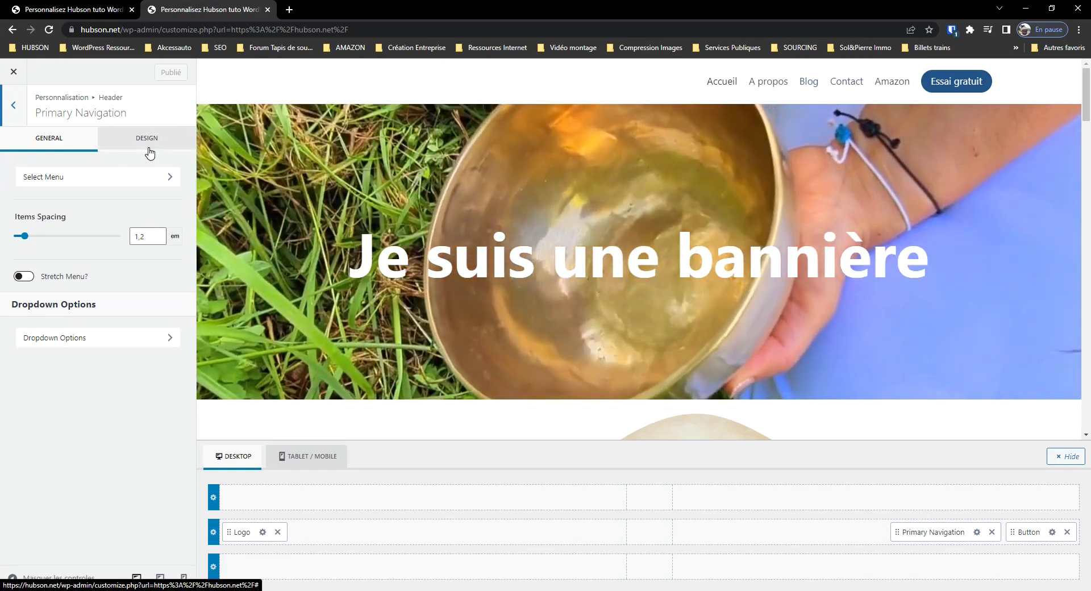
{"action": "left_click", "coordinate": [149, 148]}
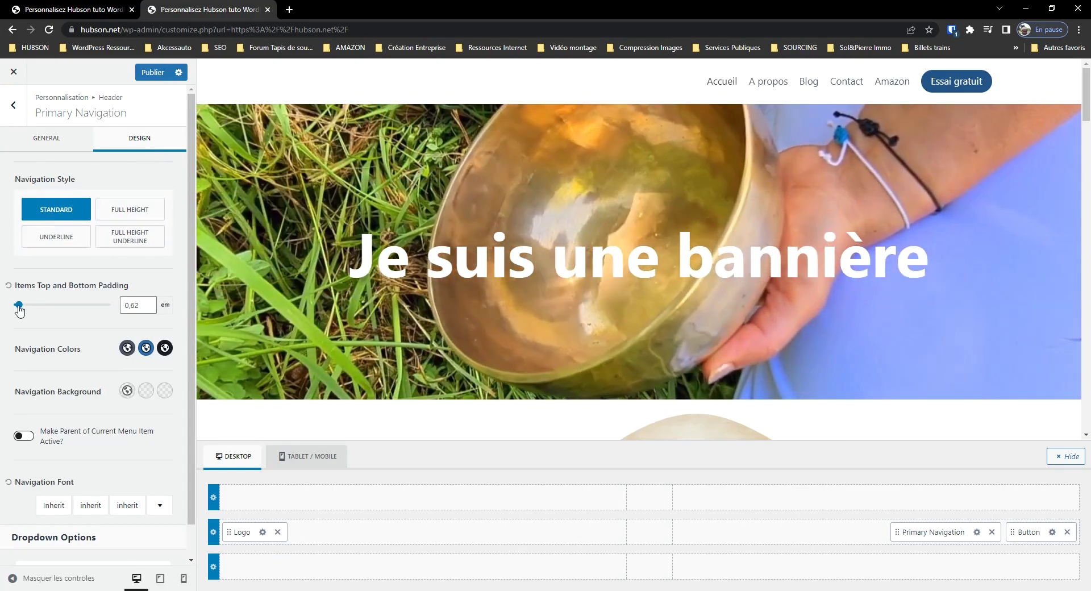
{"action": "left_click_drag", "start_coordinate": [36, 306], "coordinate": [25, 305]}
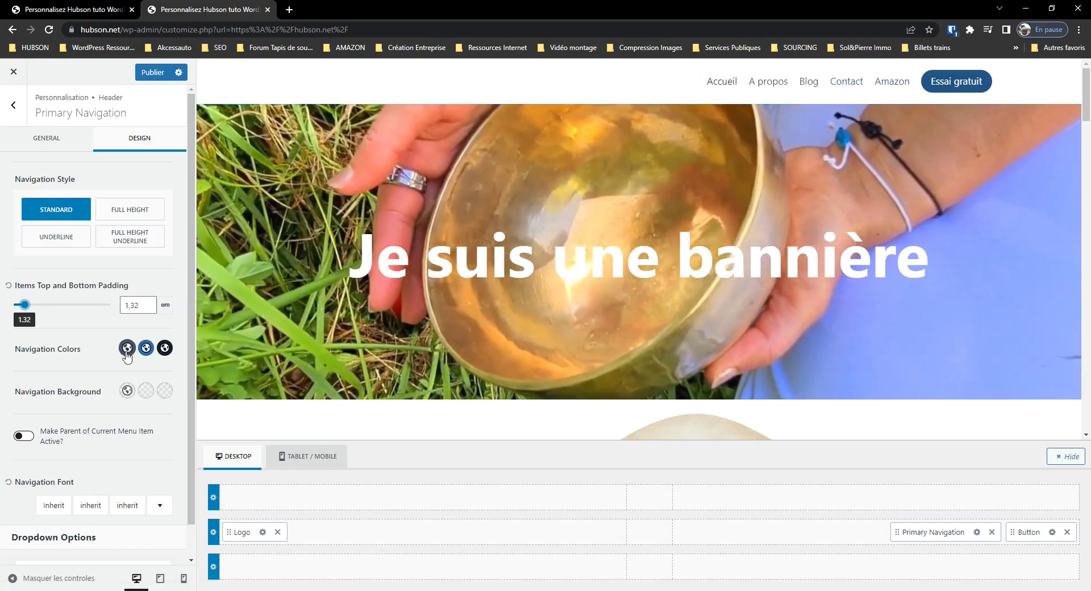
Try the palette colour 4A5568 as the navigation background and reset it to the default.
{"action": "left_click", "coordinate": [128, 391]}
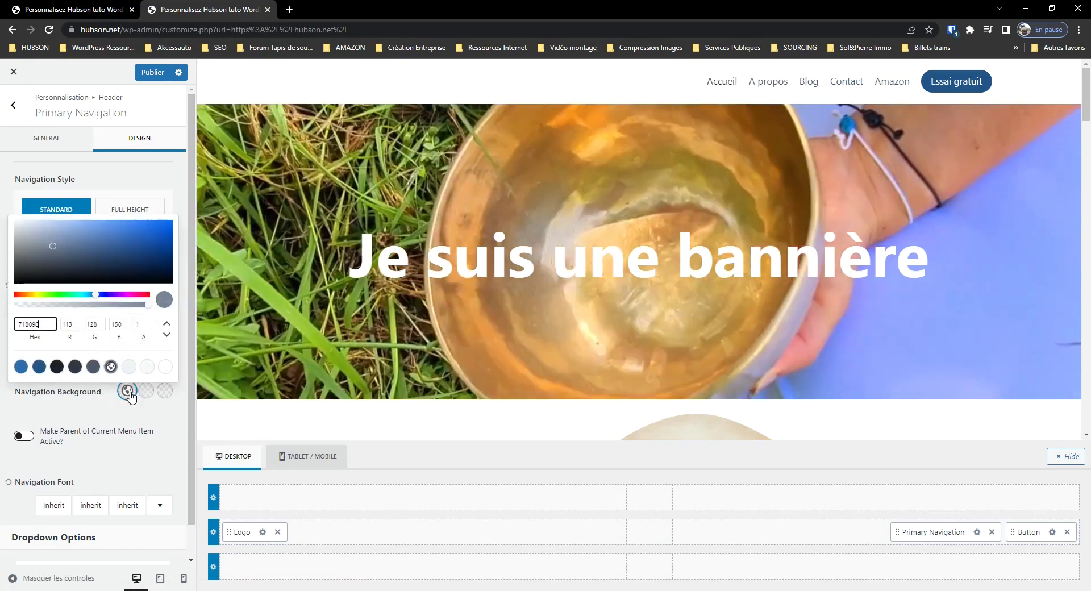
{"action": "left_click", "coordinate": [93, 367]}
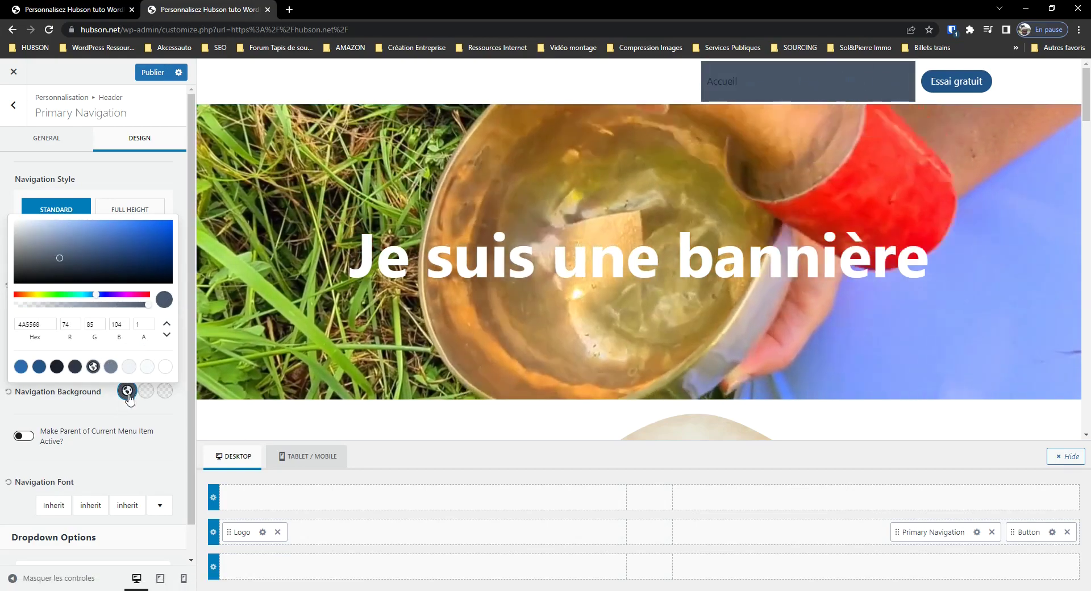
{"action": "left_click", "coordinate": [9, 392]}
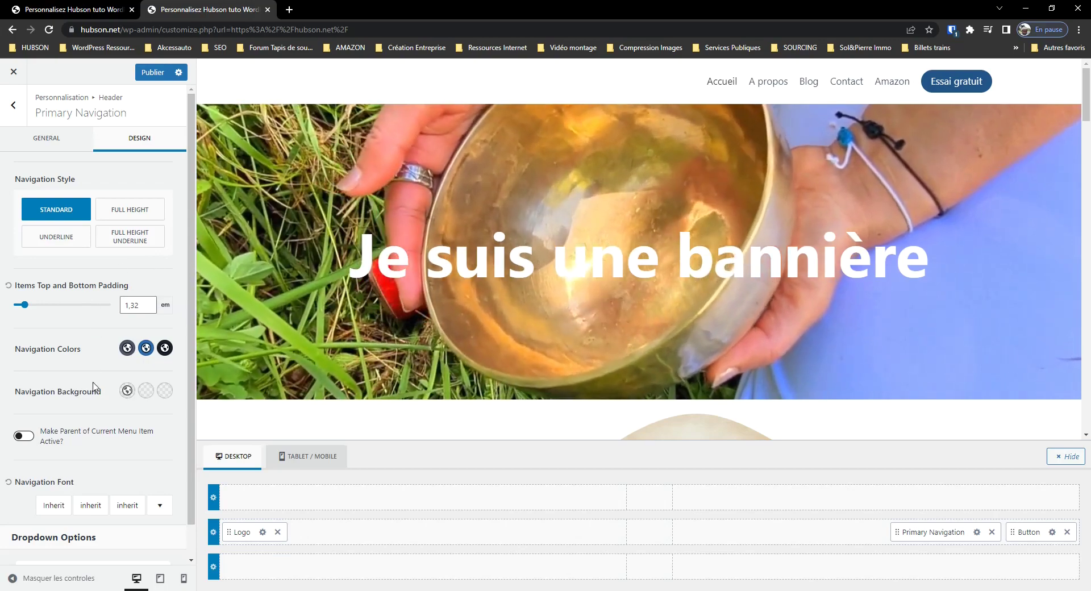
Try "Mon menu mobile" in the Primary menu location and switch it back to "Mon menu principal".
{"action": "scroll", "coordinate": [96, 388], "scroll_direction": "down", "scroll_amount": 1}
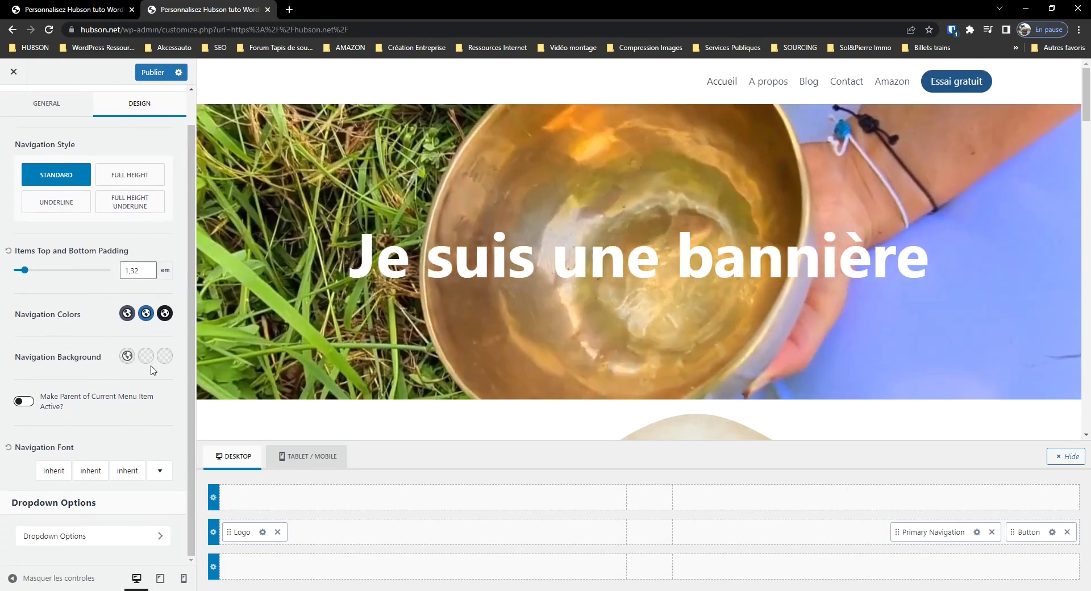
{"action": "left_click", "coordinate": [45, 108]}
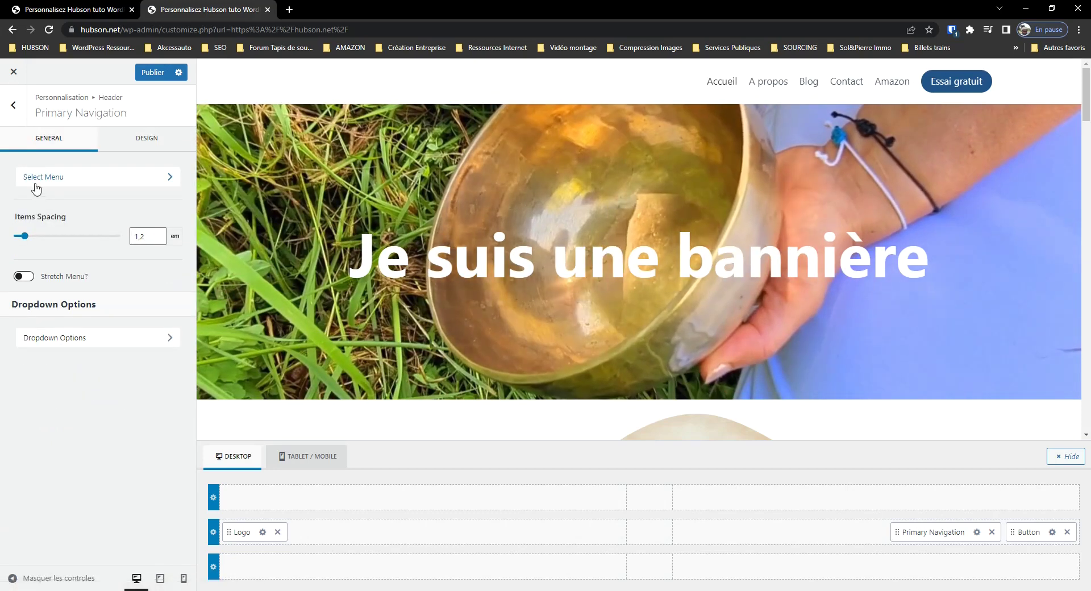
{"action": "left_click", "coordinate": [171, 179]}
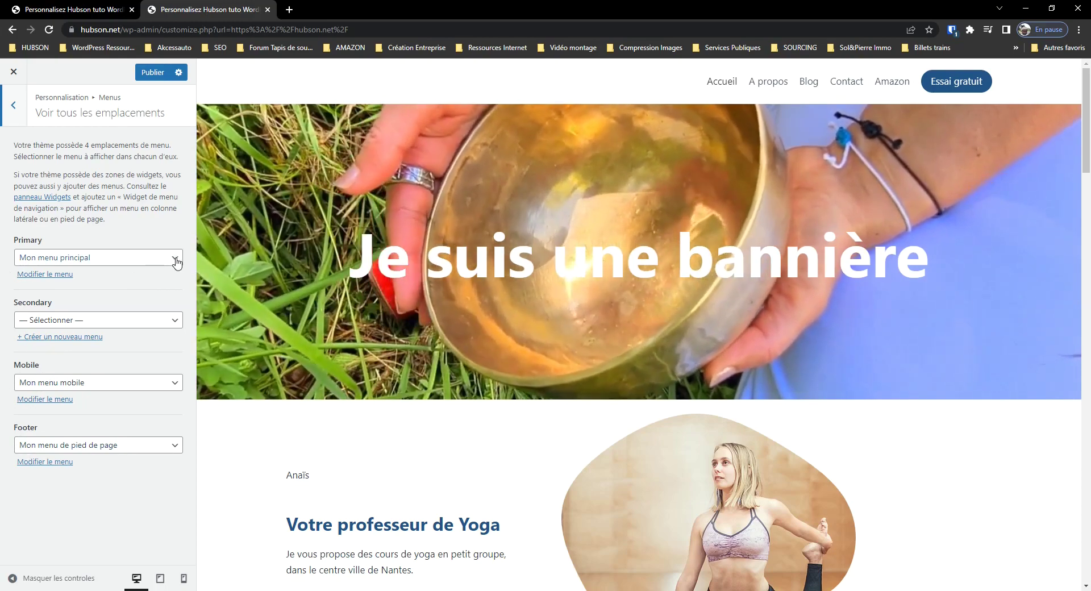
{"action": "left_click", "coordinate": [175, 259]}
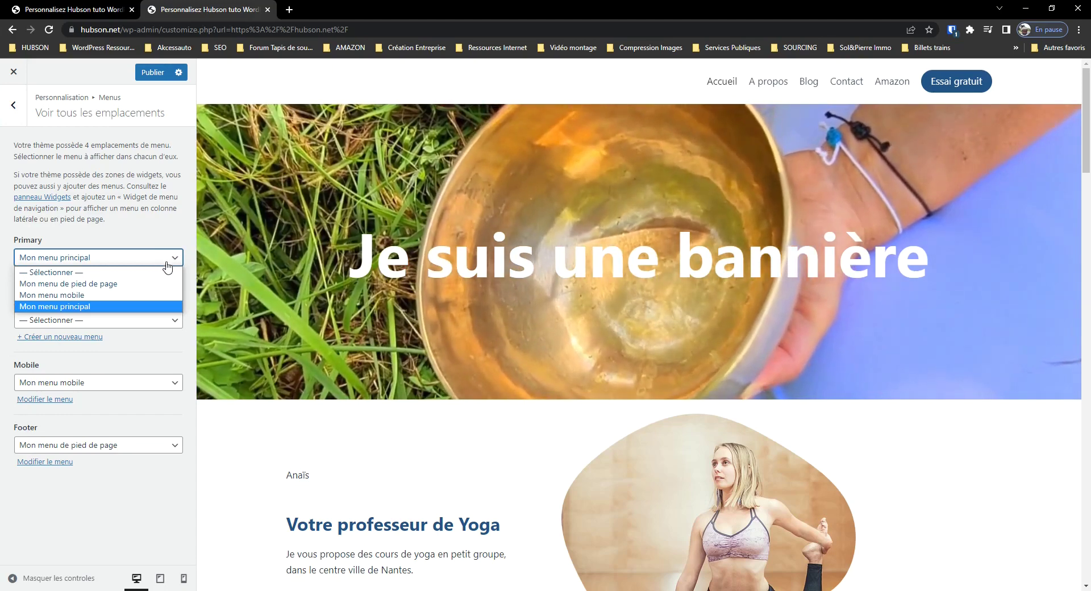
{"action": "left_click", "coordinate": [82, 295]}
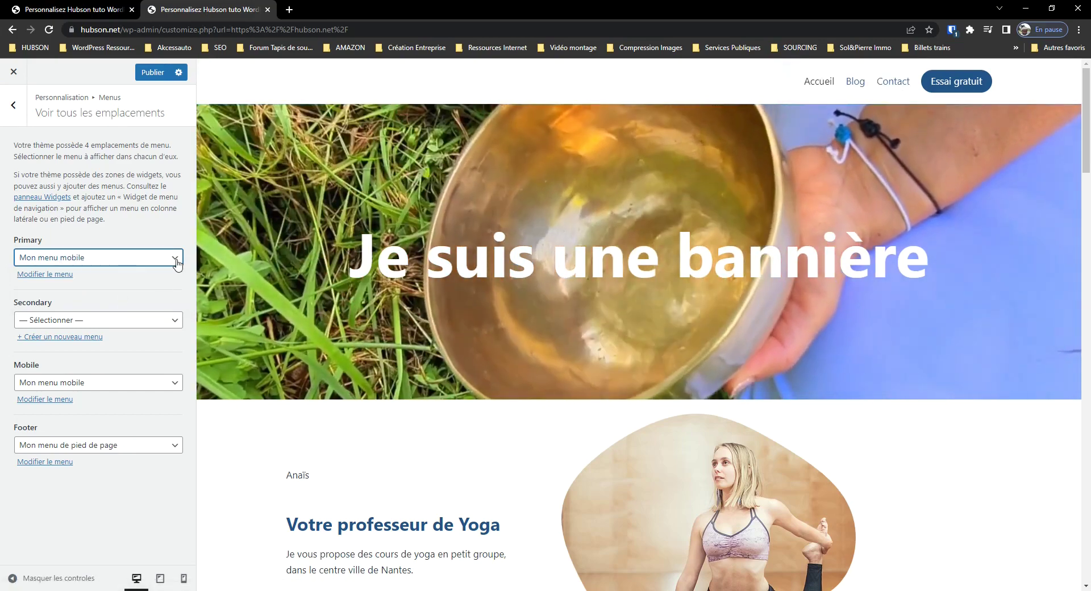
{"action": "left_click", "coordinate": [178, 262]}
{"action": "left_click", "coordinate": [57, 306]}
{"action": "left_click", "coordinate": [13, 105]}
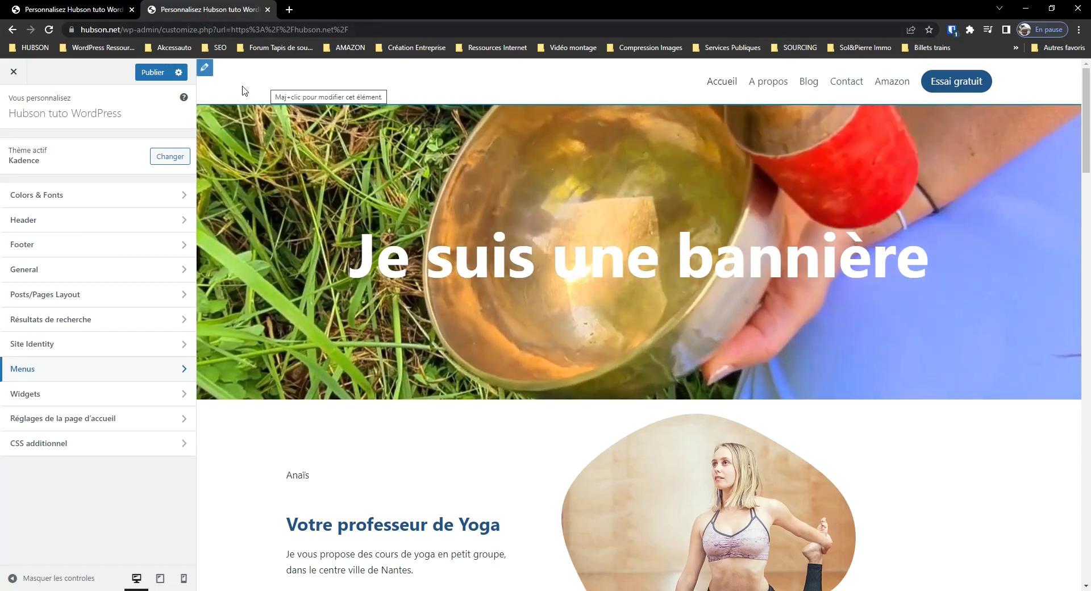
Open the header layout builder and check which items can be added to the top row.
{"action": "scroll", "coordinate": [307, 209], "scroll_direction": "down", "scroll_amount": 15}
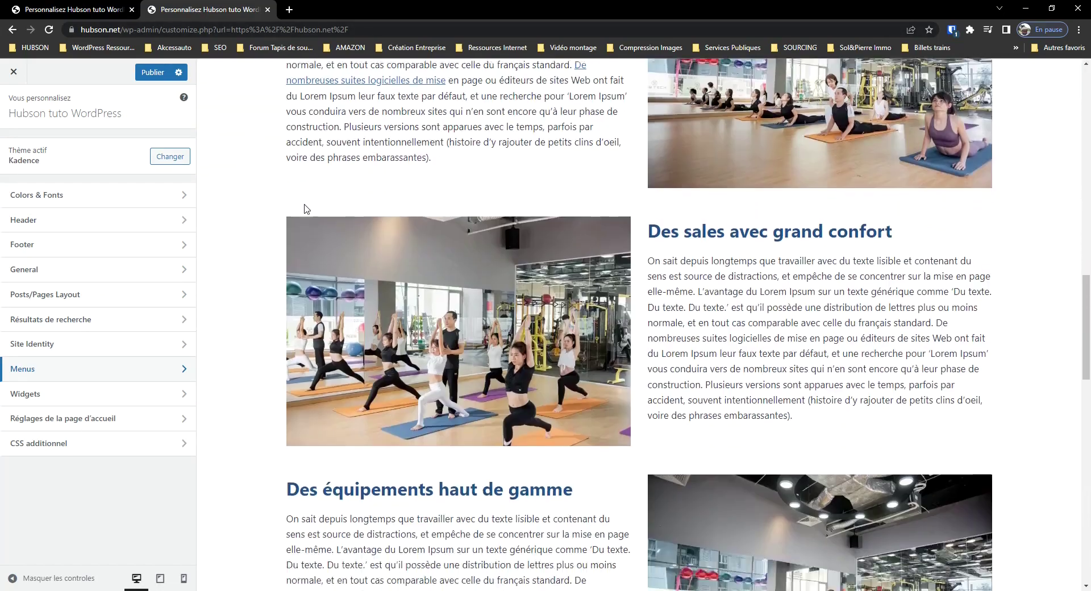
{"action": "scroll", "coordinate": [307, 209], "scroll_direction": "down", "scroll_amount": 15}
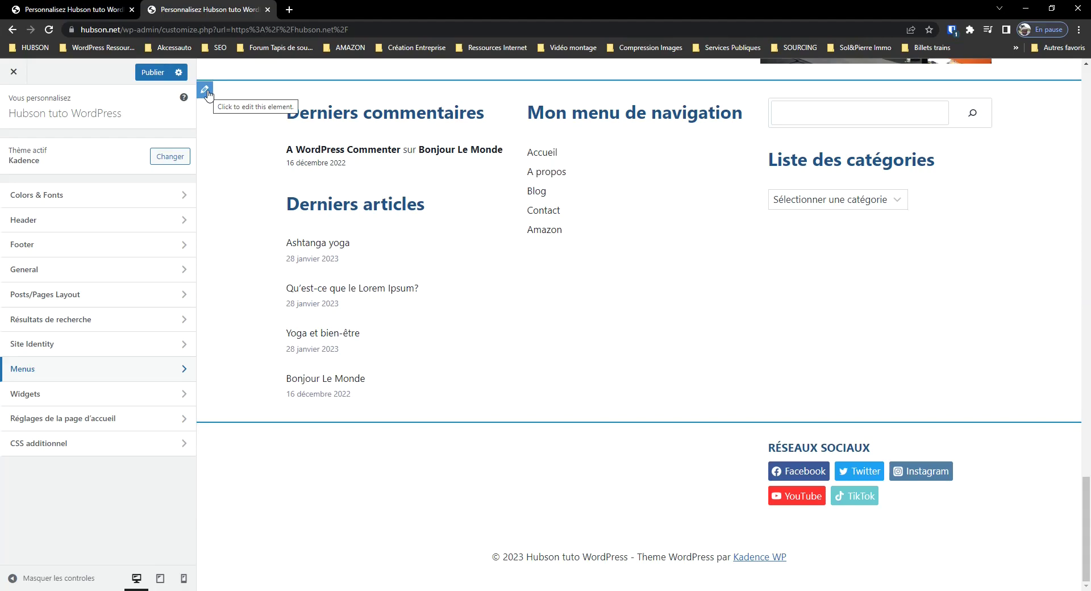
{"action": "scroll", "coordinate": [860, 448], "scroll_direction": "up", "scroll_amount": 20}
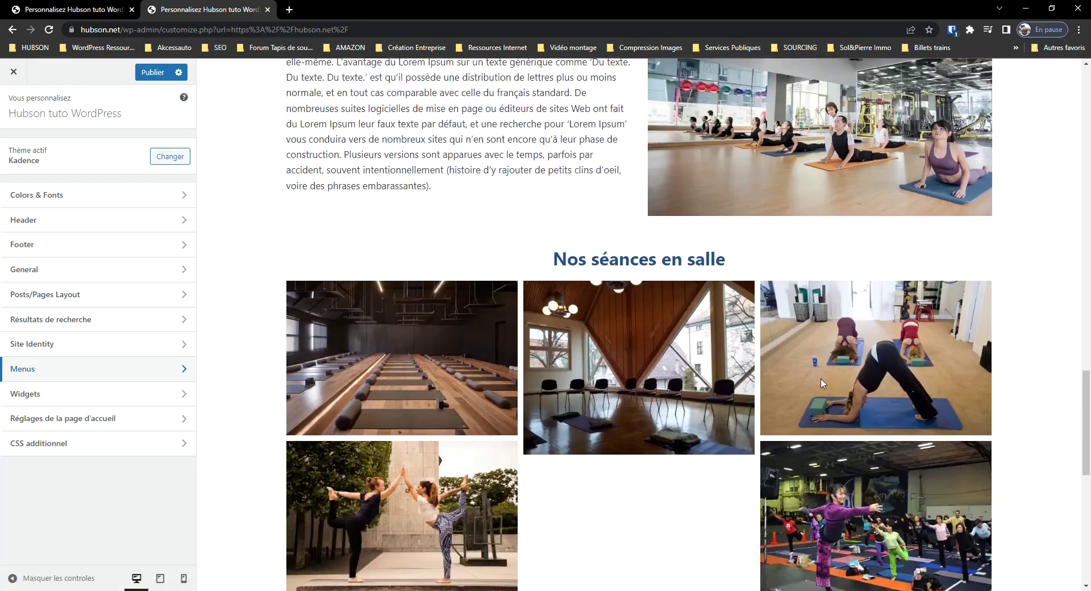
{"action": "scroll", "coordinate": [792, 287], "scroll_direction": "up", "scroll_amount": 10}
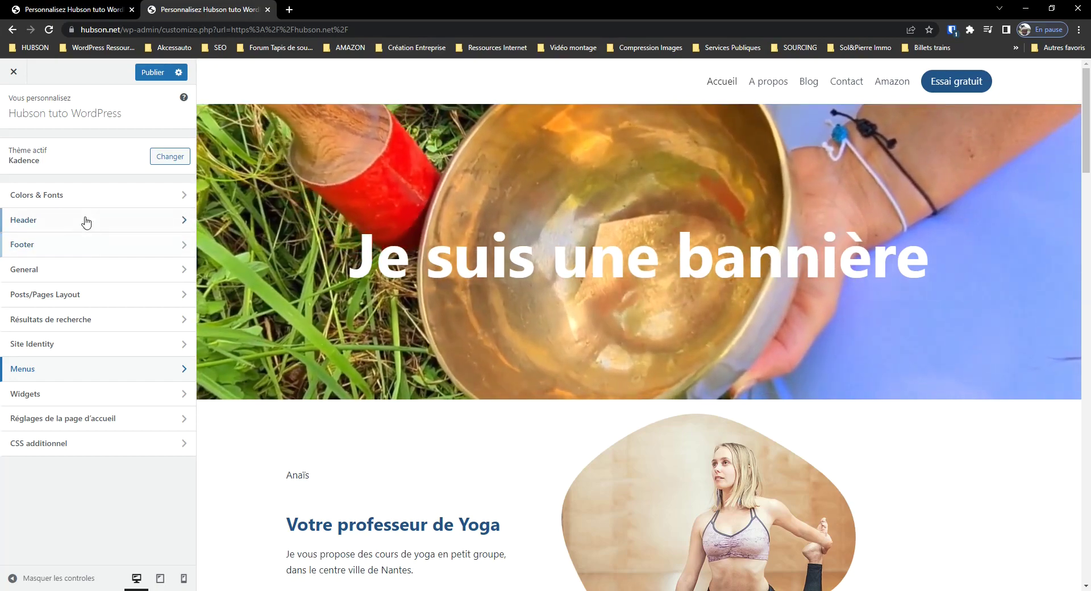
{"action": "left_click", "coordinate": [112, 223]}
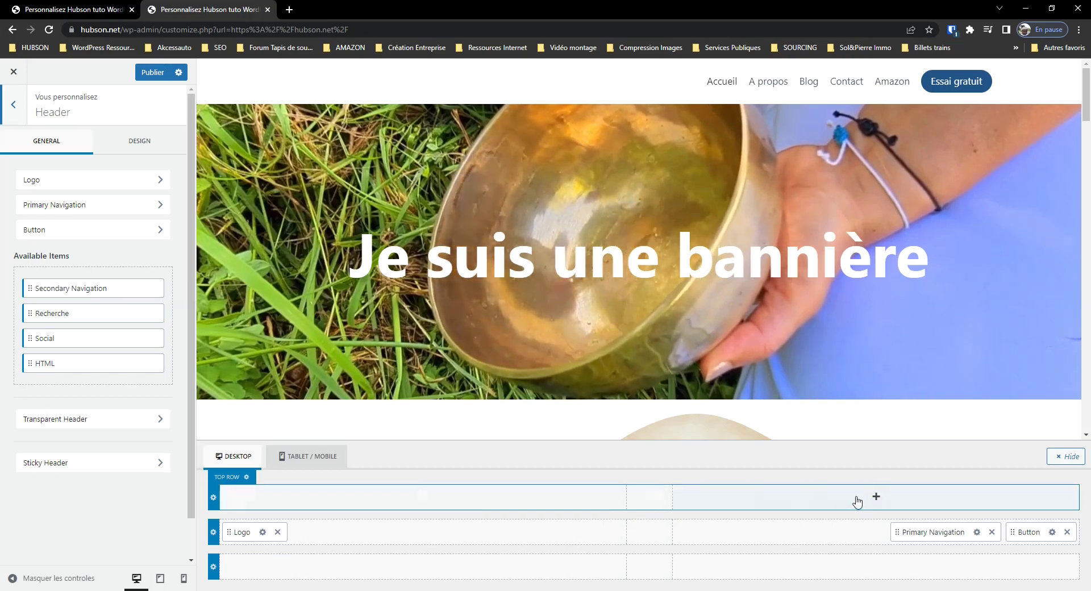
{"action": "left_click", "coordinate": [423, 497]}
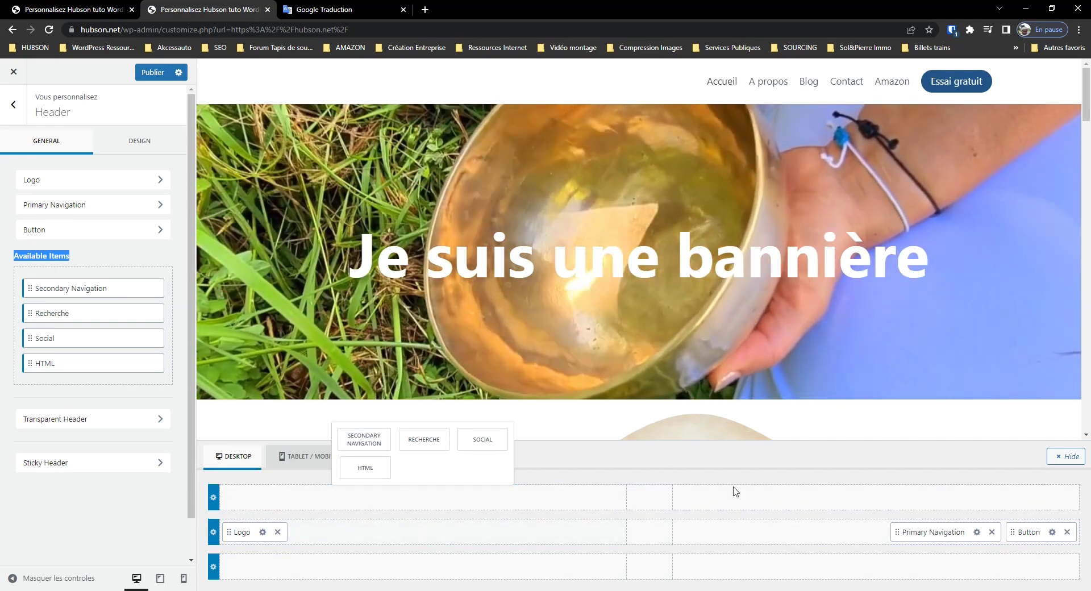
{"action": "left_click", "coordinate": [739, 459]}
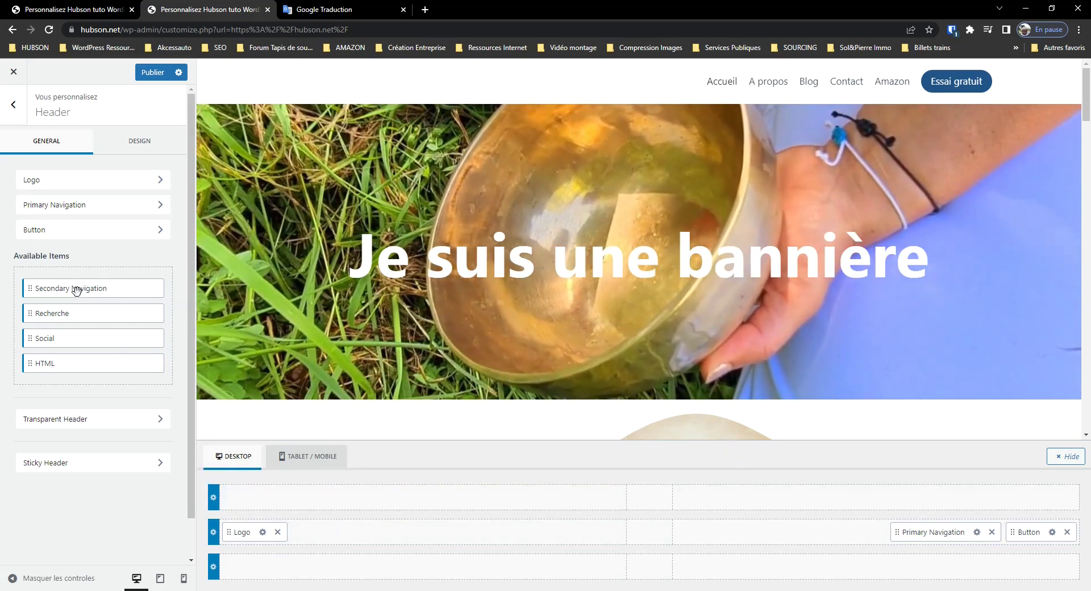
Try the Secondary Navigation item in the header's top row and remove it again.
{"action": "left_click_drag", "start_coordinate": [77, 290], "coordinate": [446, 505]}
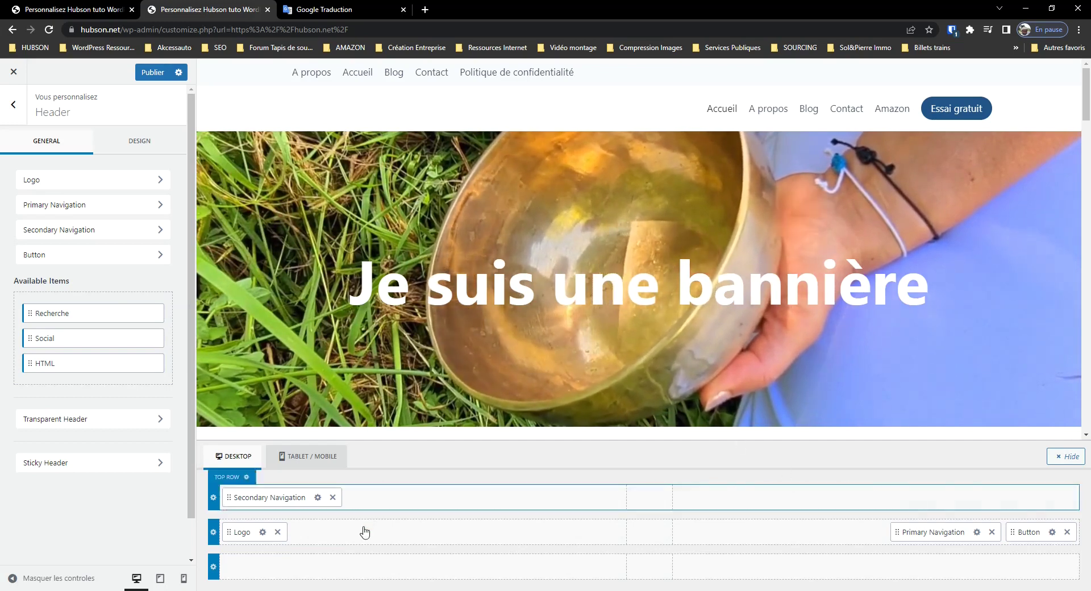
{"action": "left_click", "coordinate": [334, 499]}
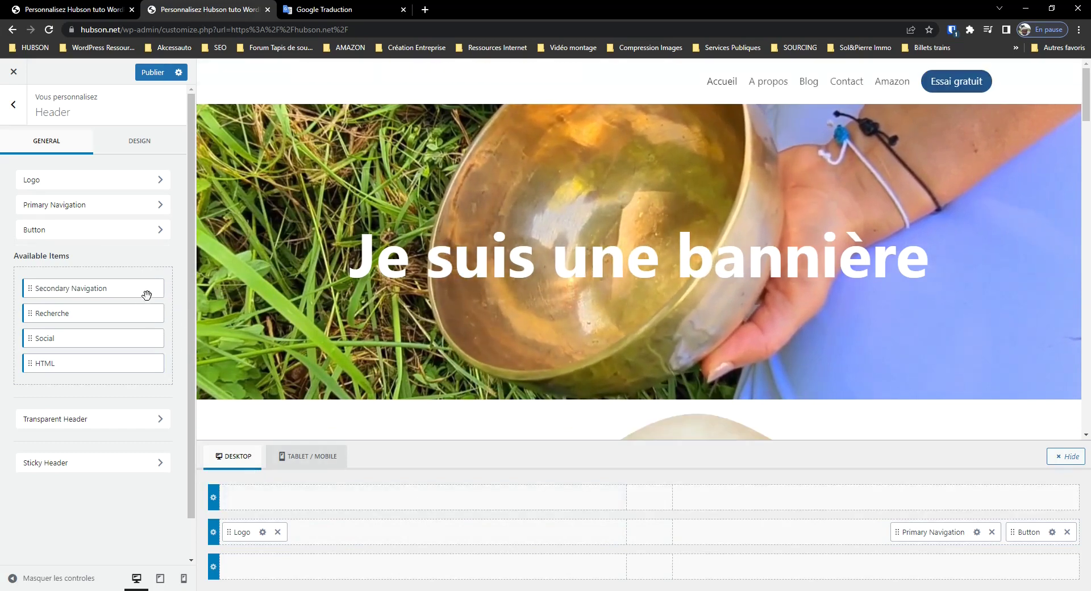
Try the main row without the Logo and with Primary Navigation in its left section, and restore both items to their original places.
{"action": "left_click", "coordinate": [278, 532]}
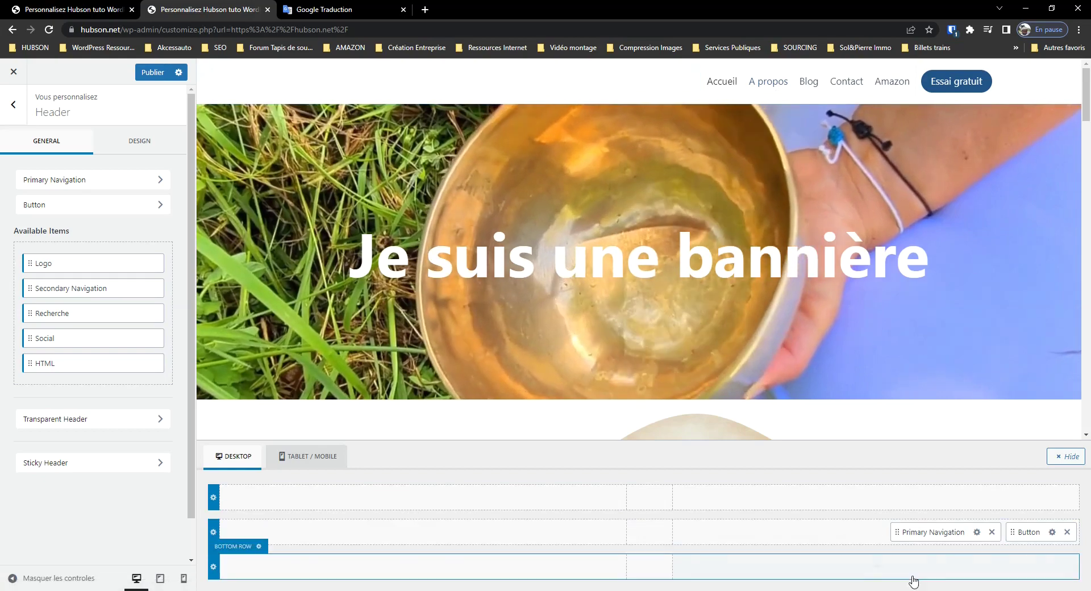
{"action": "left_click_drag", "start_coordinate": [930, 531], "coordinate": [446, 538]}
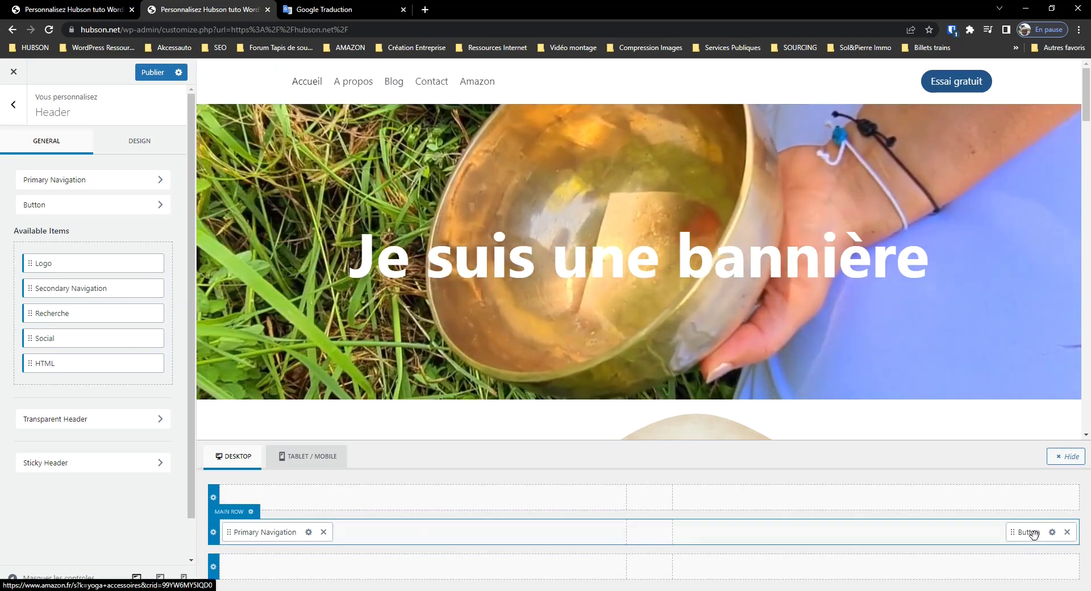
{"action": "left_click_drag", "start_coordinate": [681, 520], "coordinate": [641, 498]}
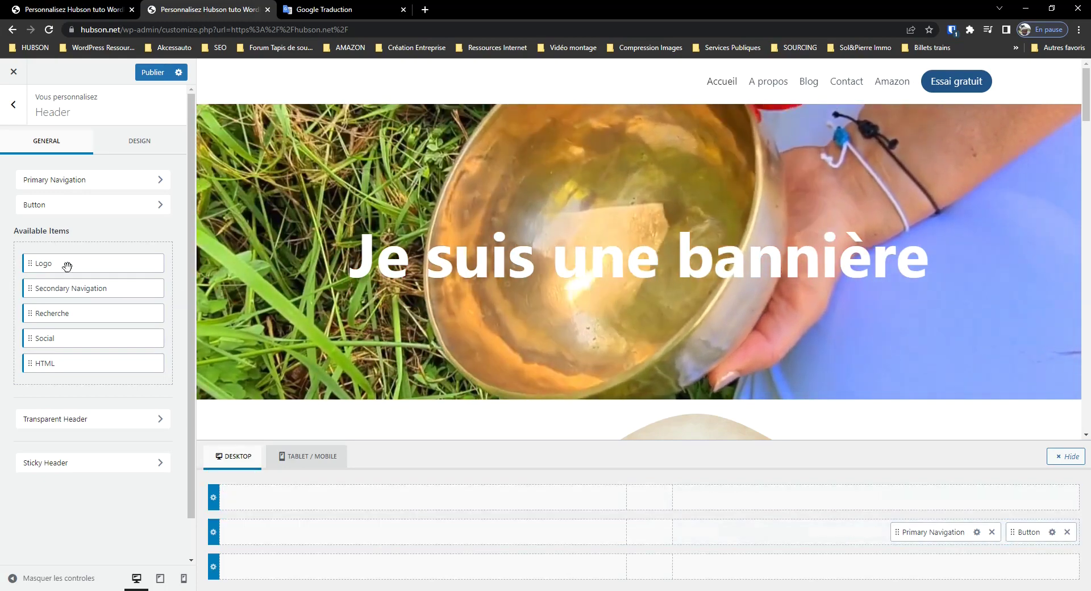
{"action": "left_click_drag", "start_coordinate": [73, 264], "coordinate": [284, 551]}
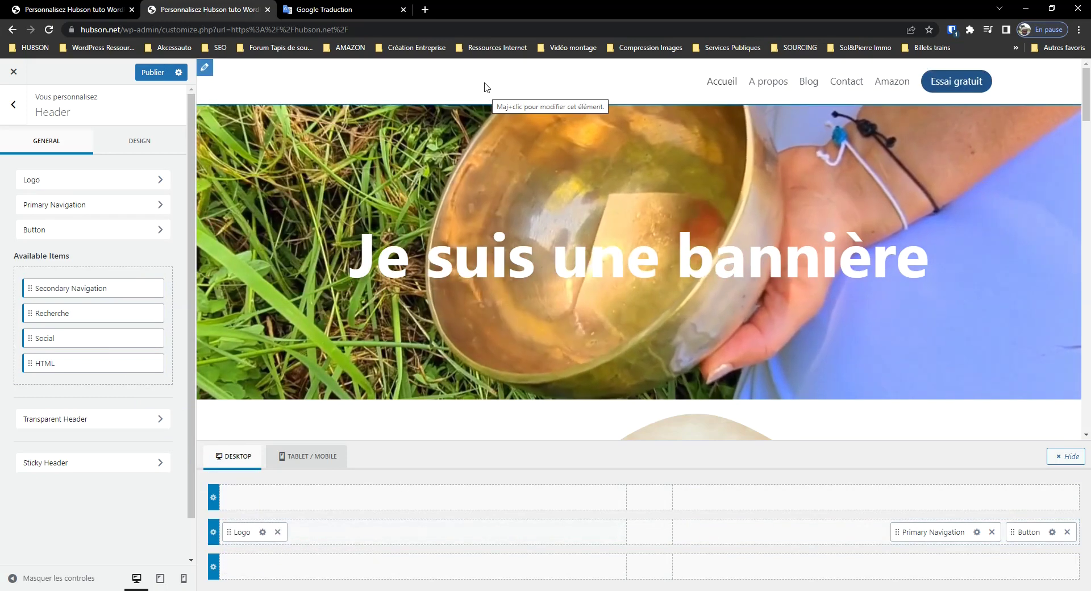
Set logo-3418132_640.png from the media library as the header logo without cropping, with a maximum width of 150 px.
{"action": "left_click", "coordinate": [262, 532]}
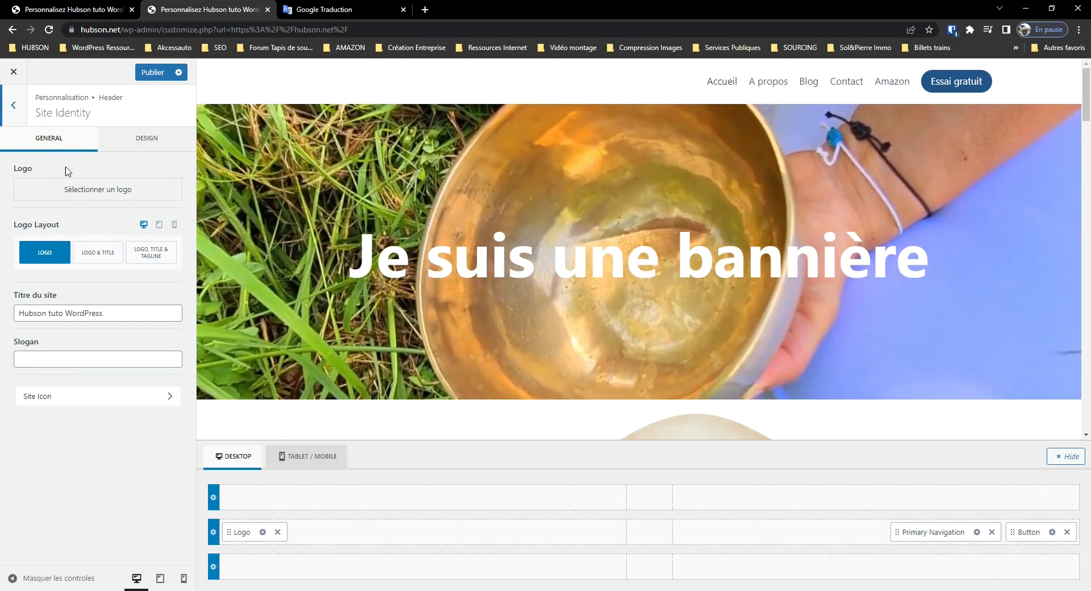
{"action": "left_click", "coordinate": [93, 193]}
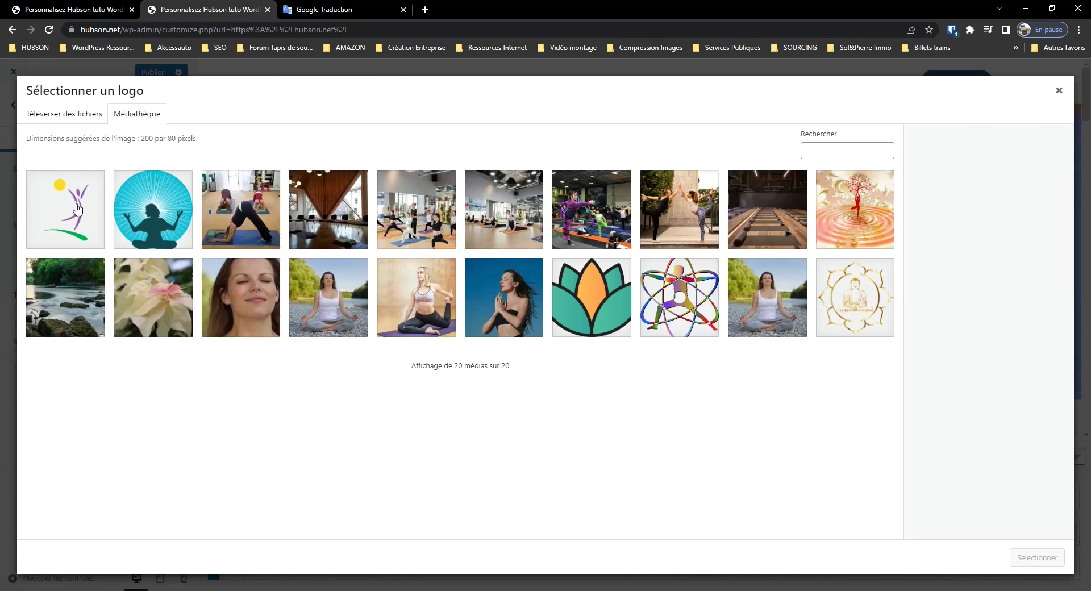
{"action": "left_click", "coordinate": [77, 210]}
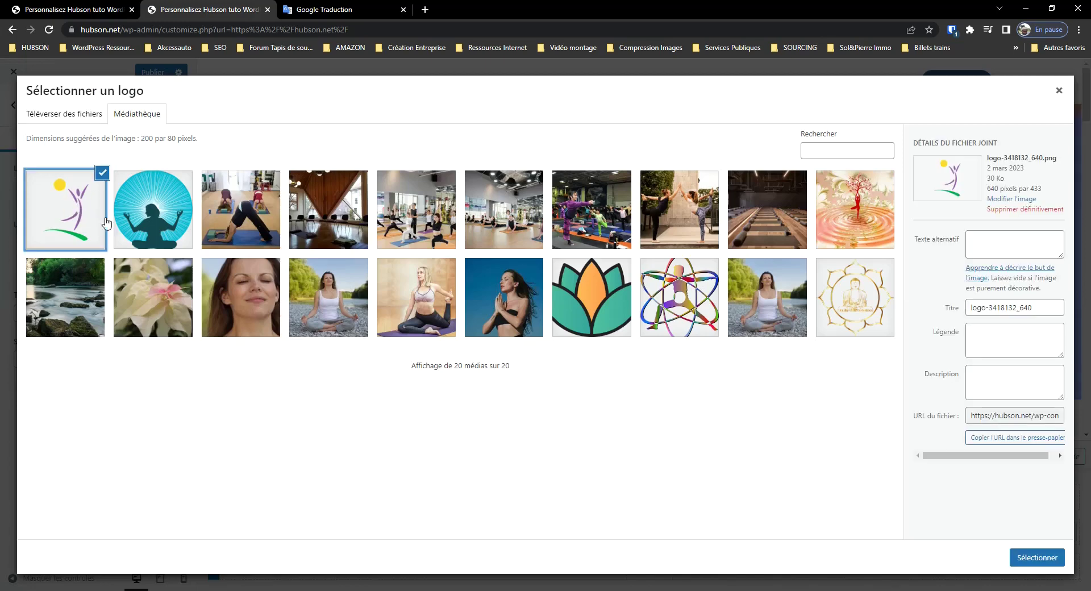
{"action": "left_click", "coordinate": [1021, 560]}
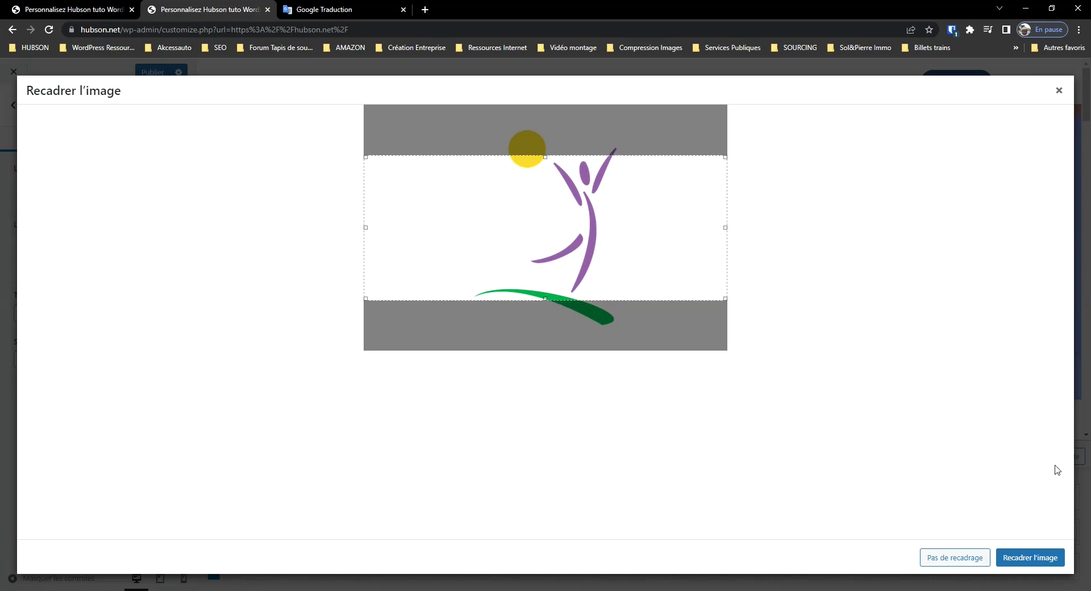
{"action": "left_click", "coordinate": [963, 558]}
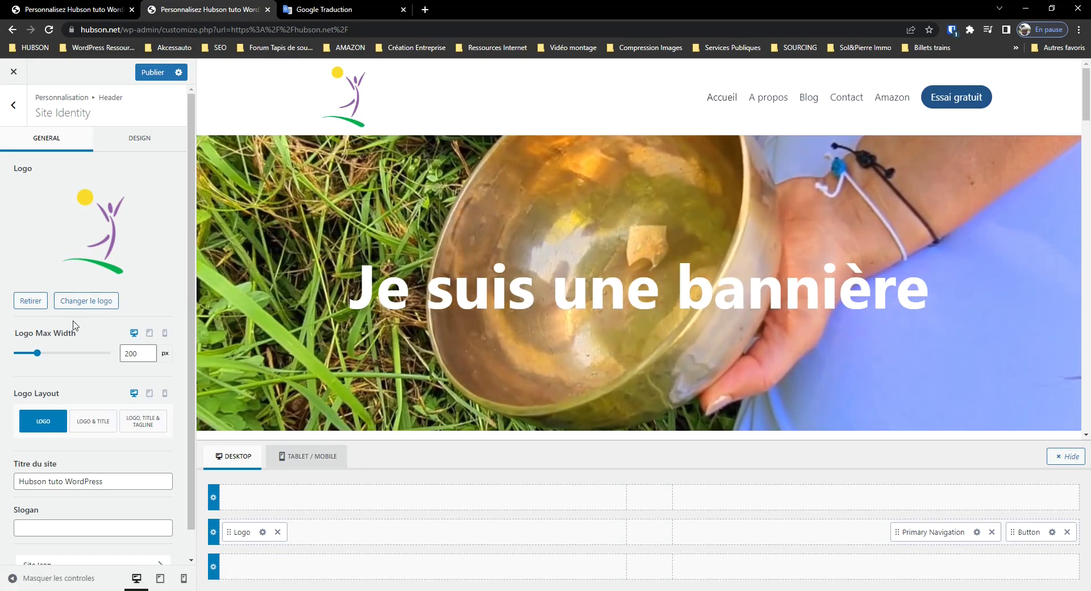
{"action": "double_click", "coordinate": [130, 354]}
{"action": "type", "text": "150"}
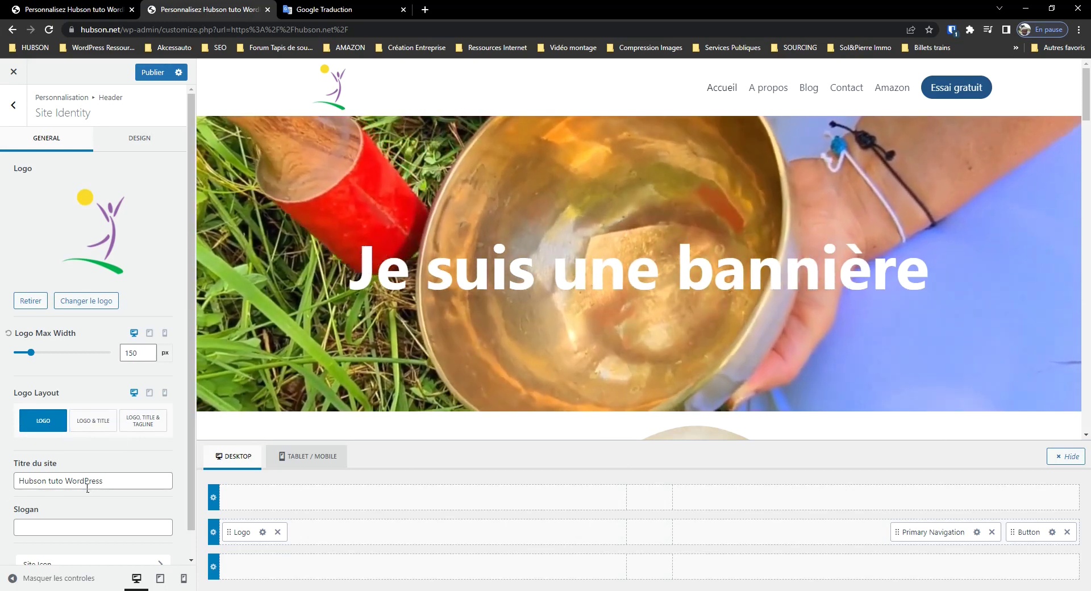
Try the Logo & Title layout with the title before, below and above the logo, and switch back to the Logo layout.
{"action": "left_click", "coordinate": [114, 423]}
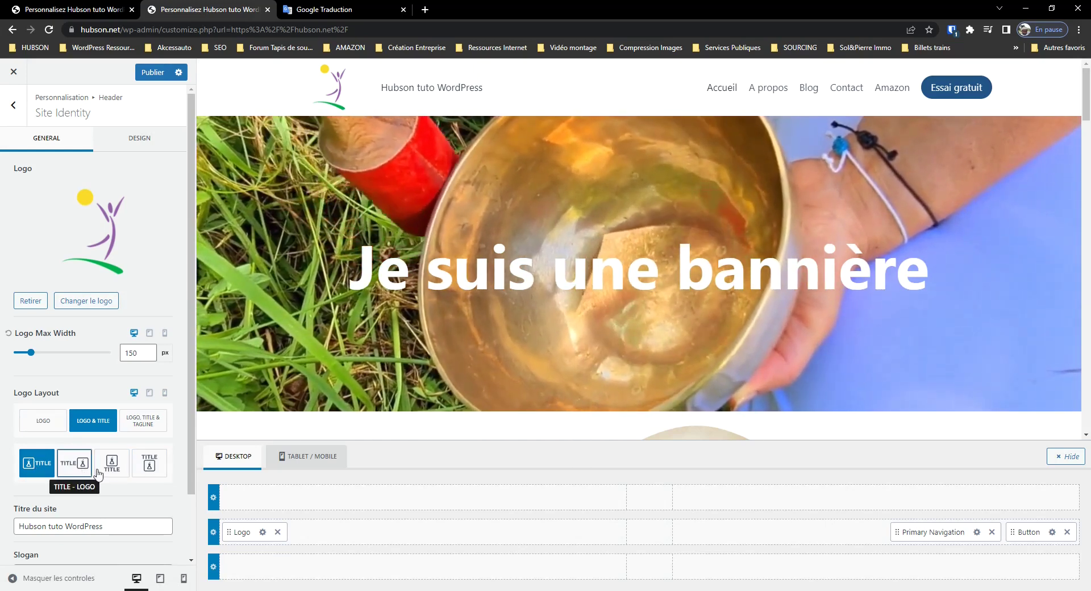
{"action": "left_click", "coordinate": [84, 465]}
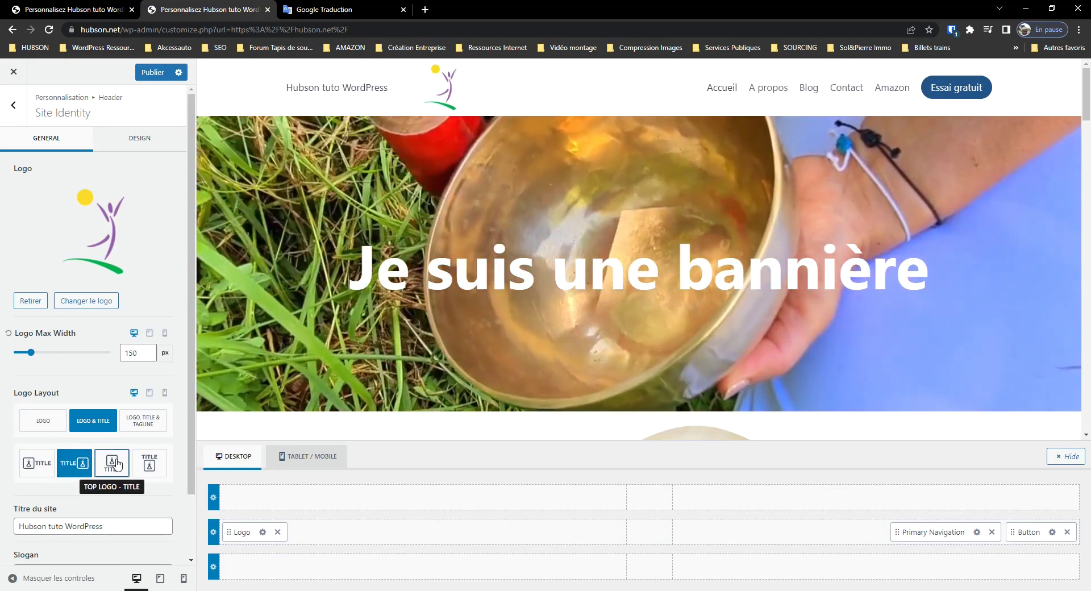
{"action": "left_click", "coordinate": [111, 472]}
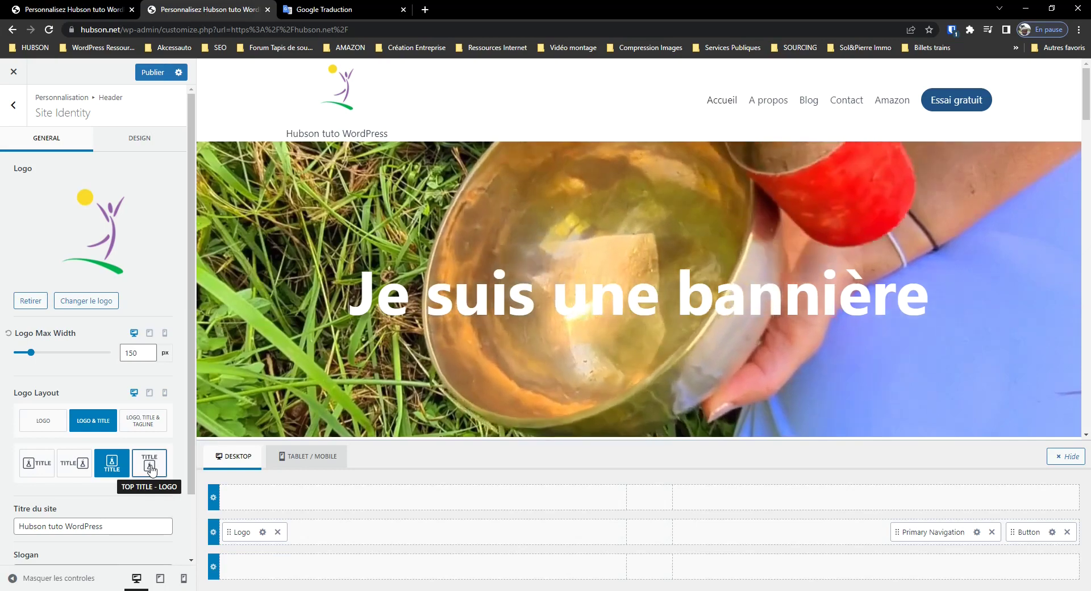
{"action": "left_click", "coordinate": [151, 470]}
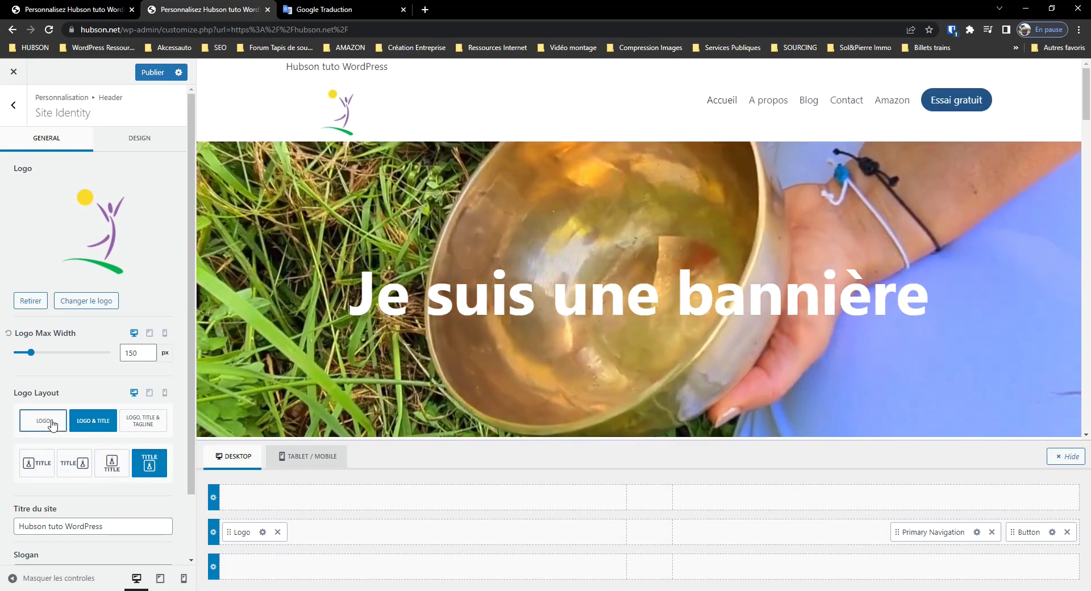
{"action": "left_click", "coordinate": [52, 424]}
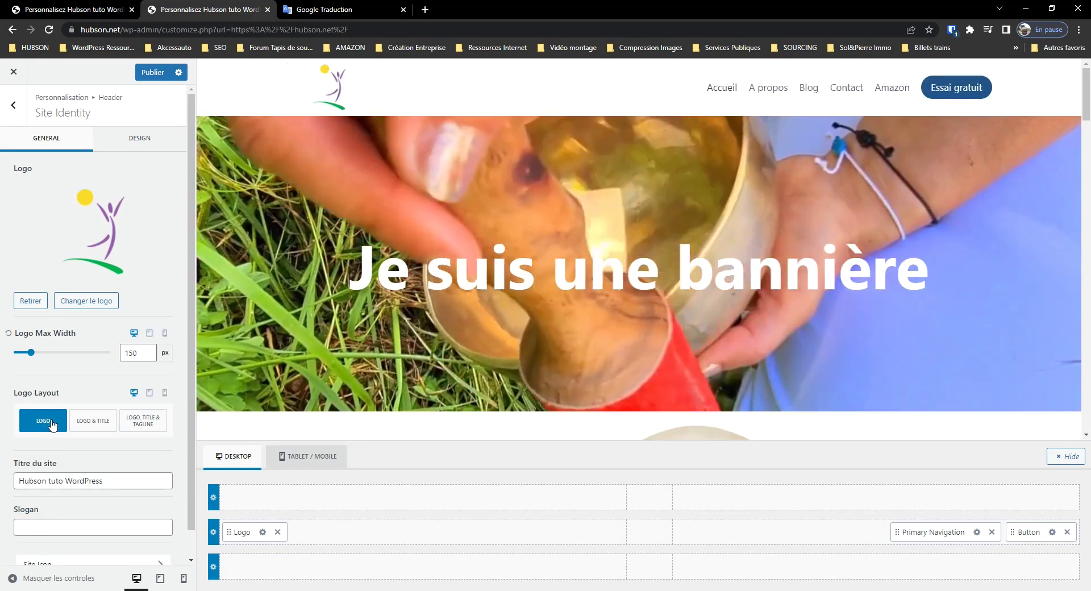
Set logo-3418132_640.png as the site icon with the proposed square crop and return to the main customizer list.
{"action": "scroll", "coordinate": [107, 493], "scroll_direction": "down", "scroll_amount": 1}
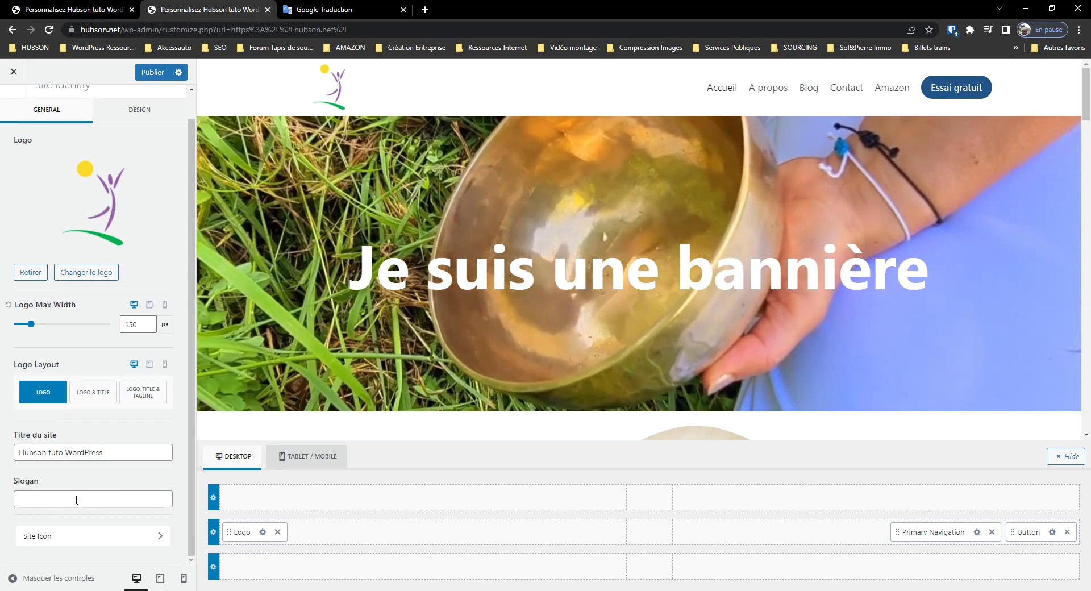
{"action": "left_click", "coordinate": [76, 500]}
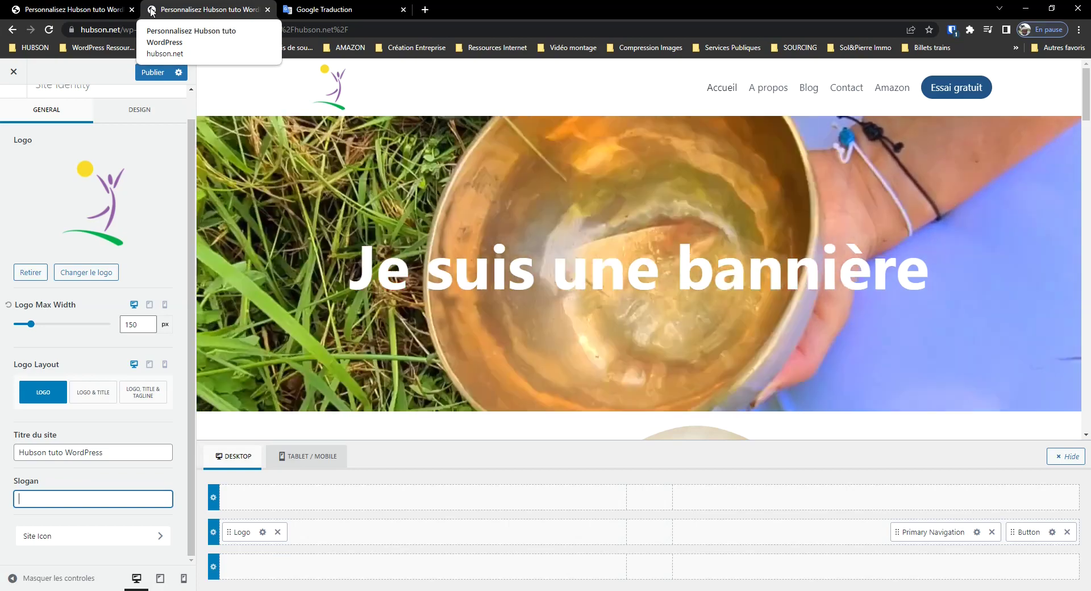
{"action": "left_click", "coordinate": [162, 537]}
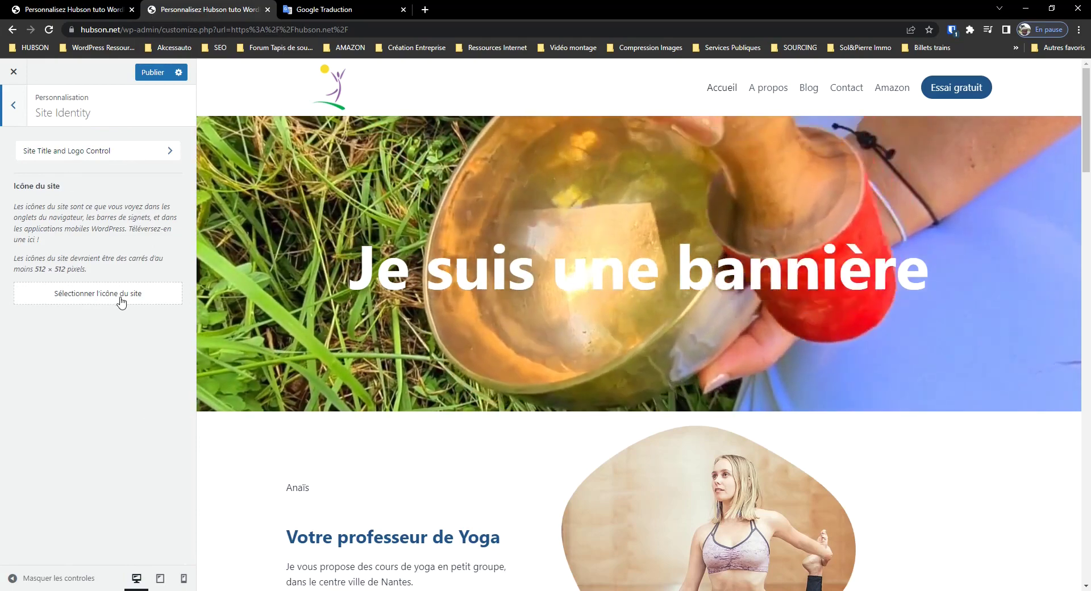
{"action": "left_click", "coordinate": [117, 300]}
{"action": "left_click", "coordinate": [64, 216]}
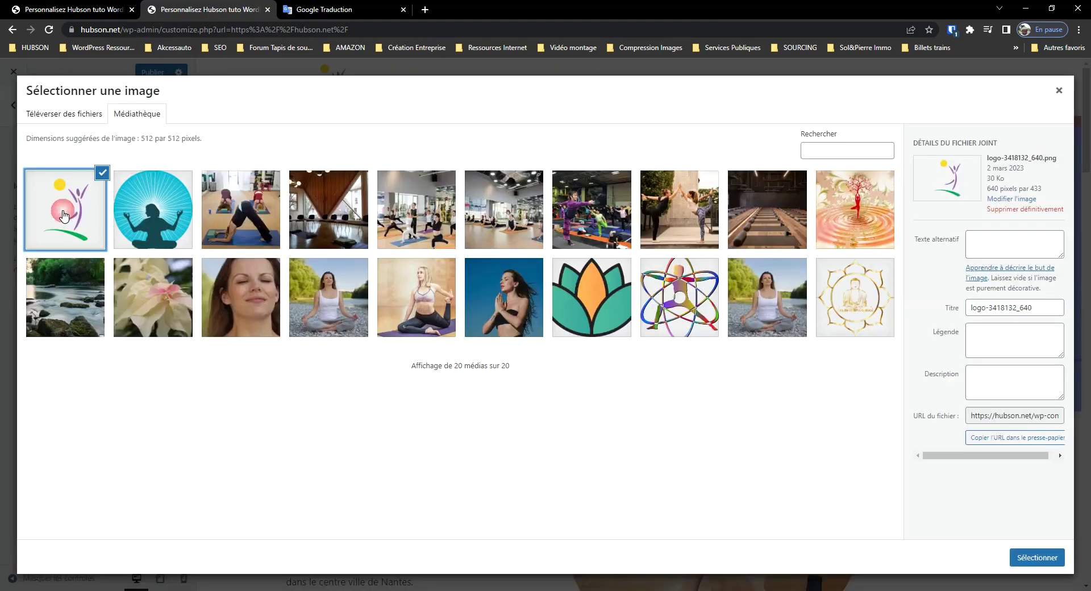
{"action": "left_click", "coordinate": [1033, 560]}
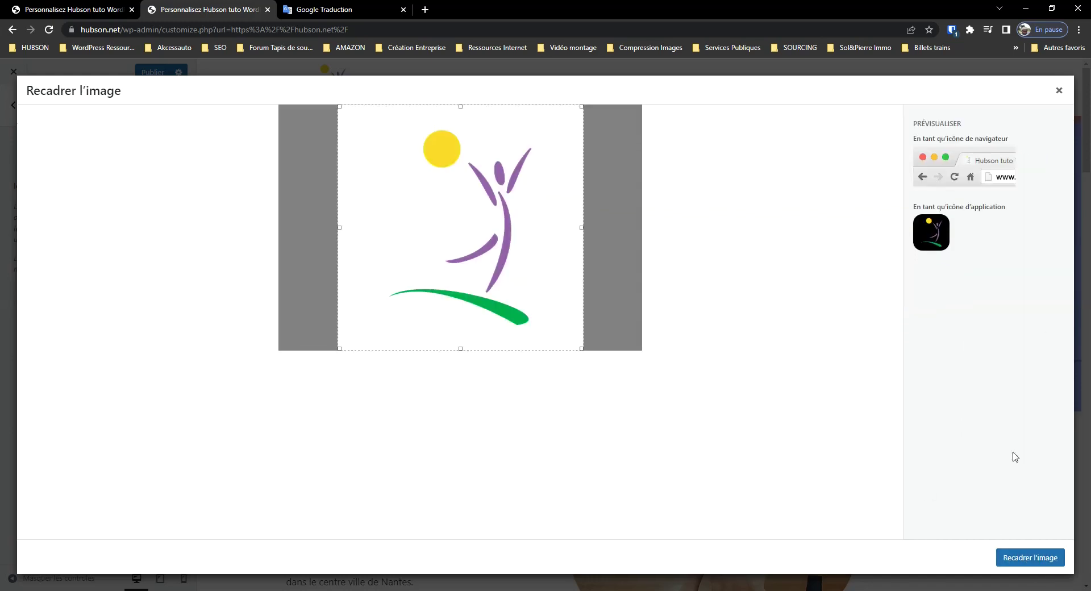
{"action": "left_click", "coordinate": [1022, 556]}
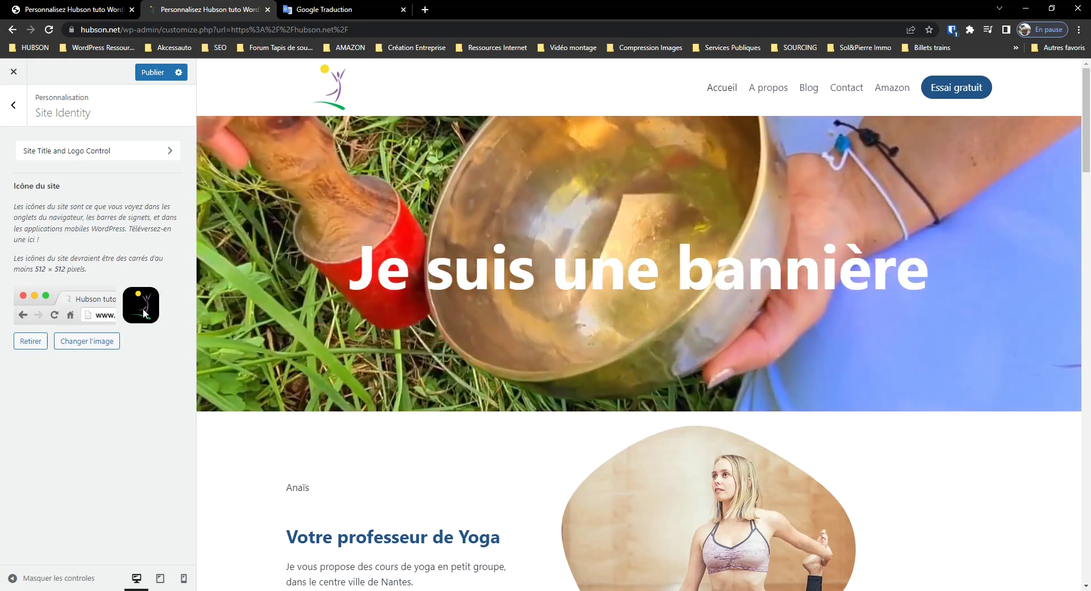
{"action": "left_click", "coordinate": [16, 106]}
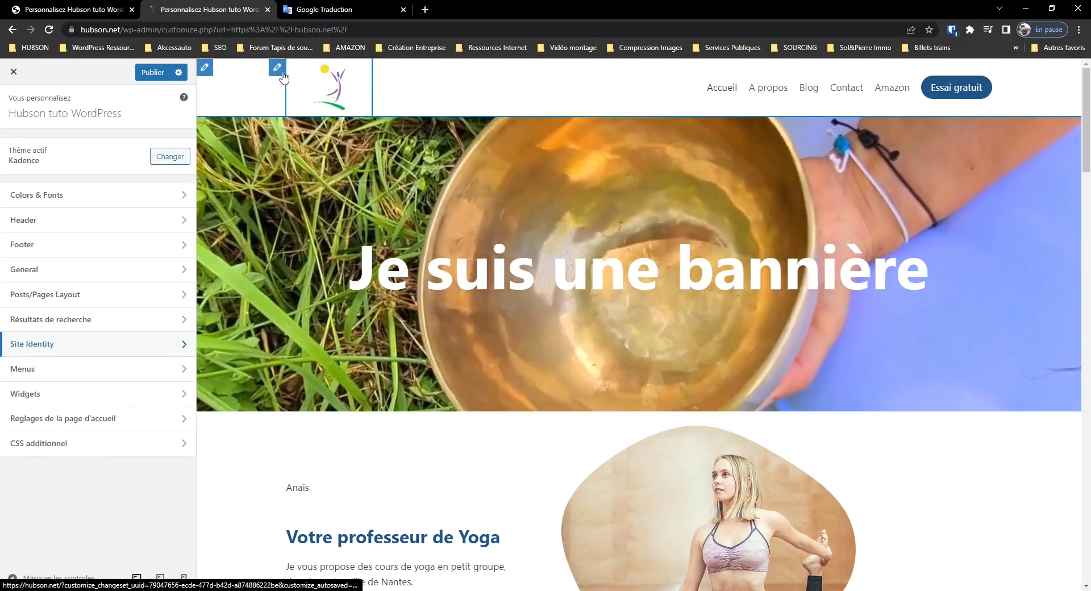
Check the header logo's design options, set its maximum width to 200 px and return to the Header settings.
{"action": "left_click", "coordinate": [278, 68]}
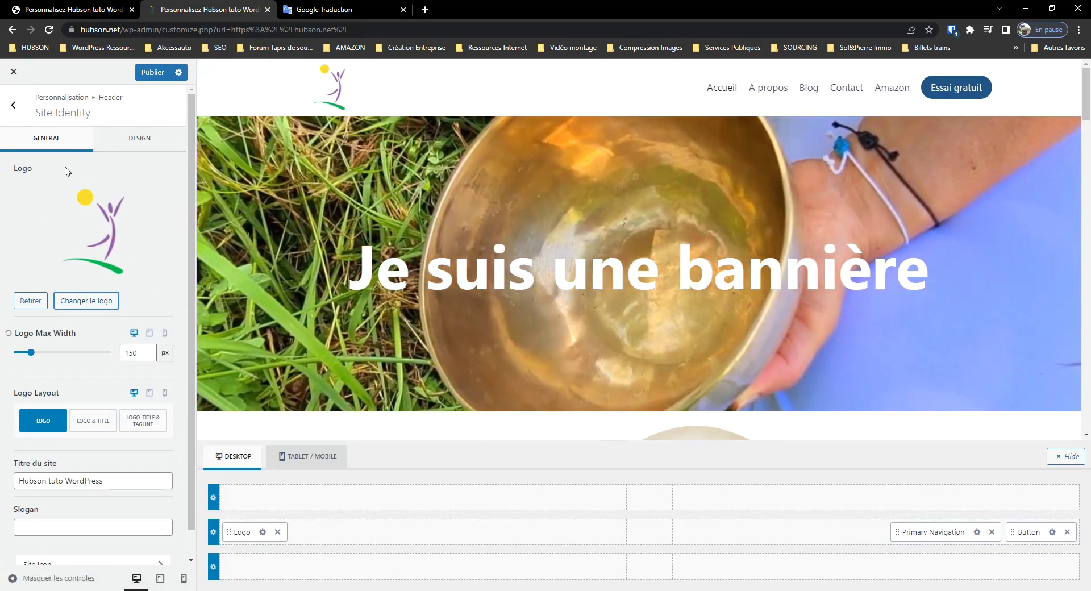
{"action": "scroll", "coordinate": [75, 185], "scroll_direction": "down", "scroll_amount": 1}
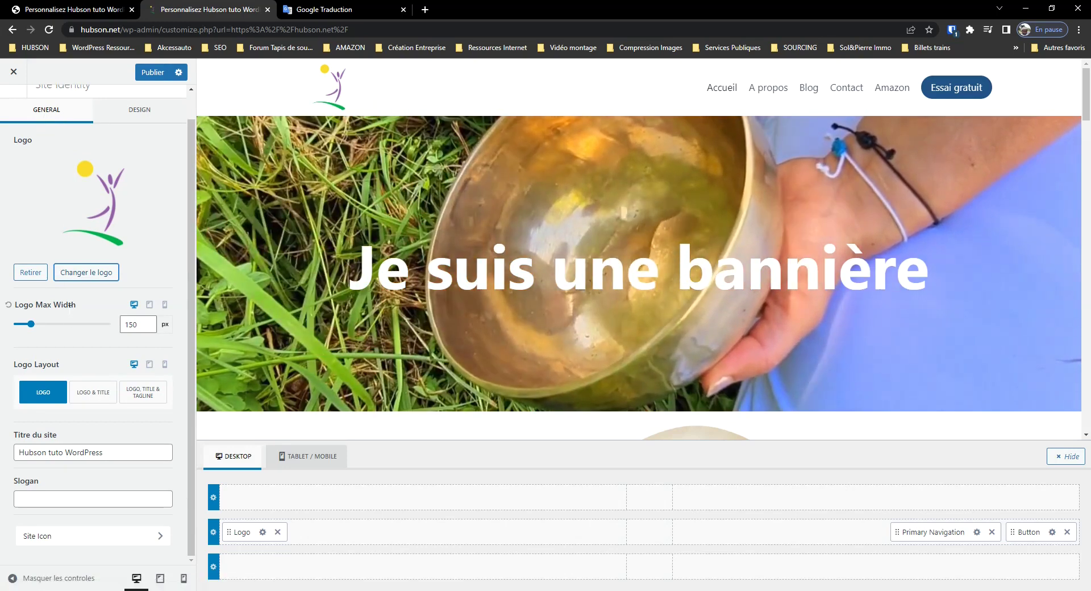
{"action": "scroll", "coordinate": [70, 335], "scroll_direction": "up", "scroll_amount": 1}
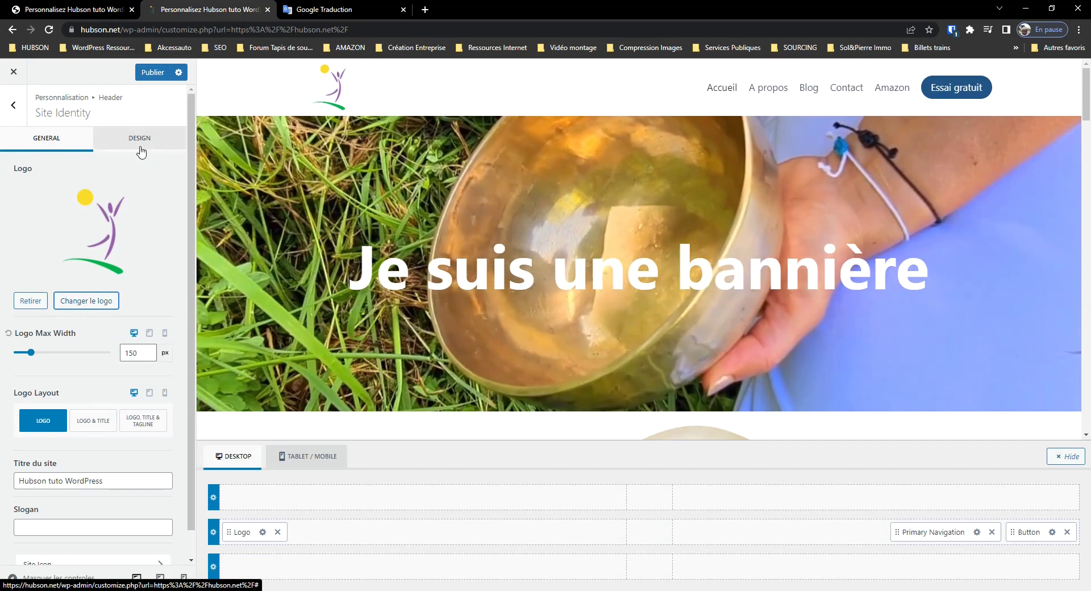
{"action": "left_click", "coordinate": [142, 151]}
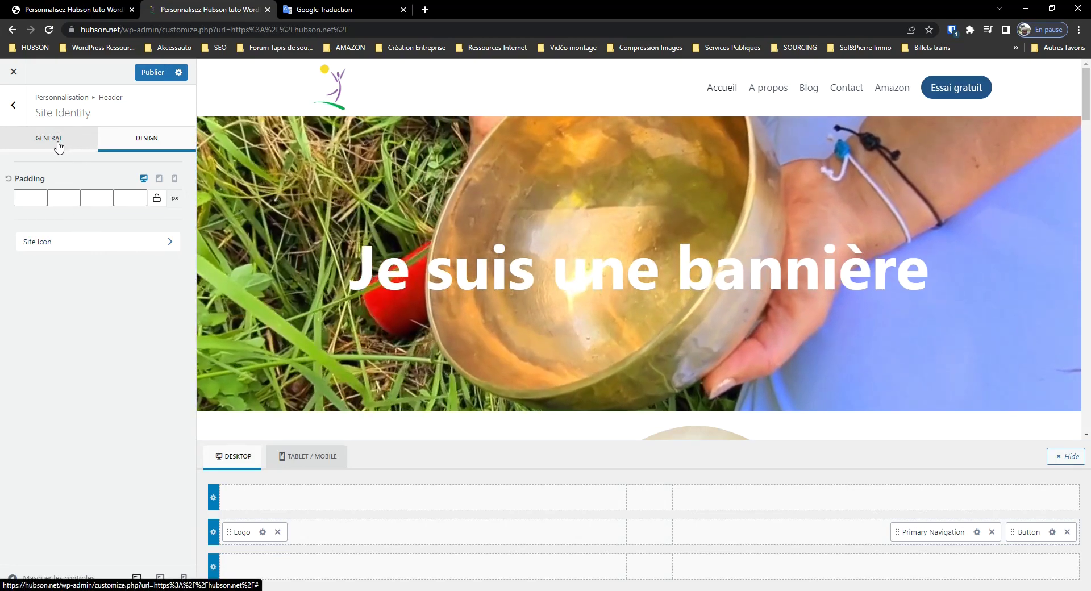
{"action": "left_click", "coordinate": [58, 146]}
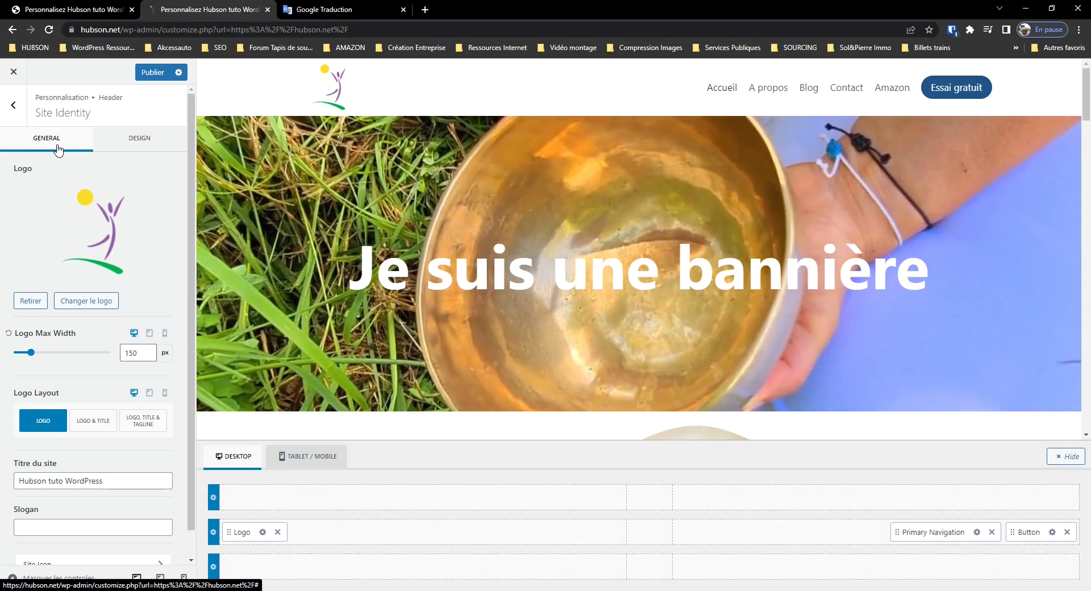
{"action": "left_click", "coordinate": [126, 353]}
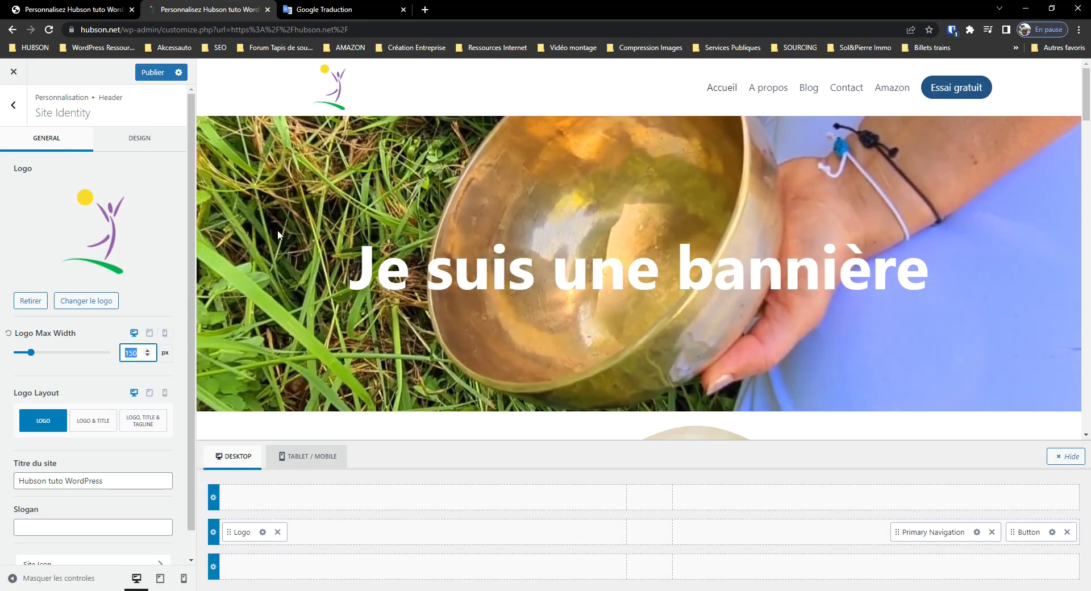
{"action": "type", "text": "200"}
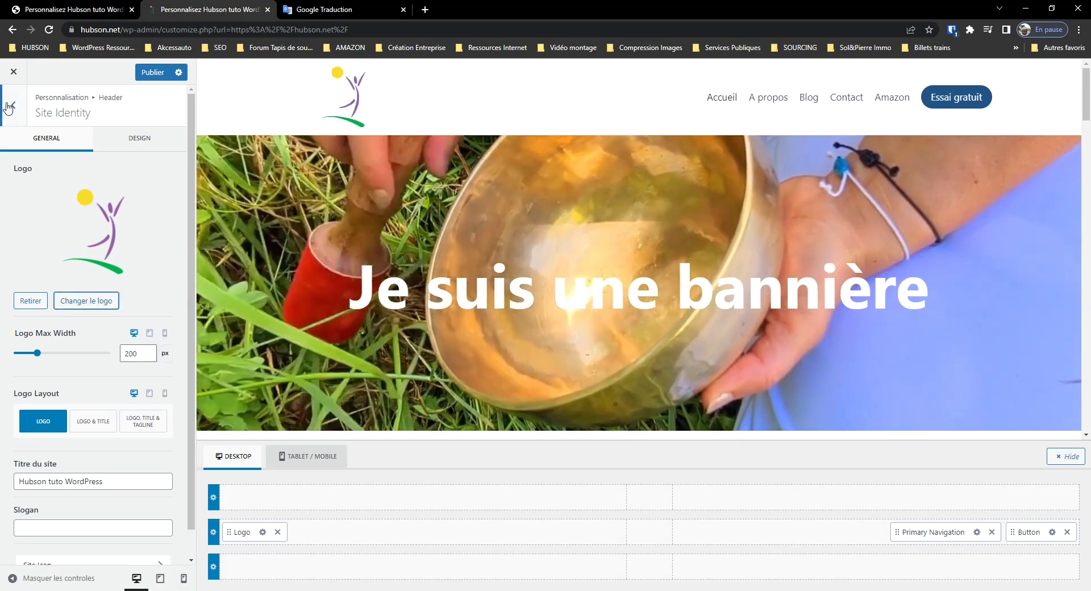
{"action": "left_click", "coordinate": [14, 107]}
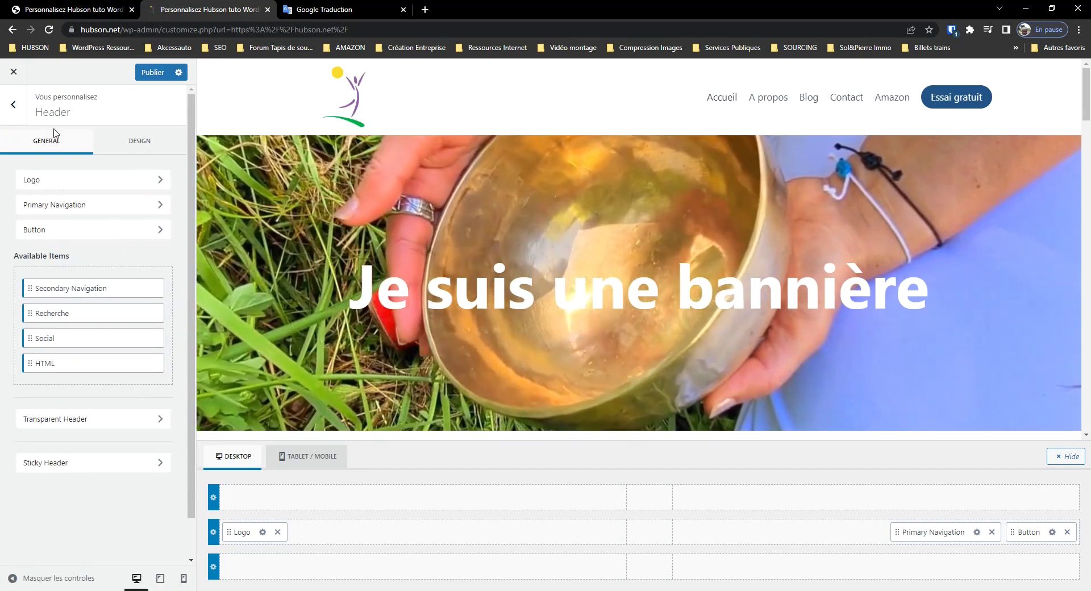